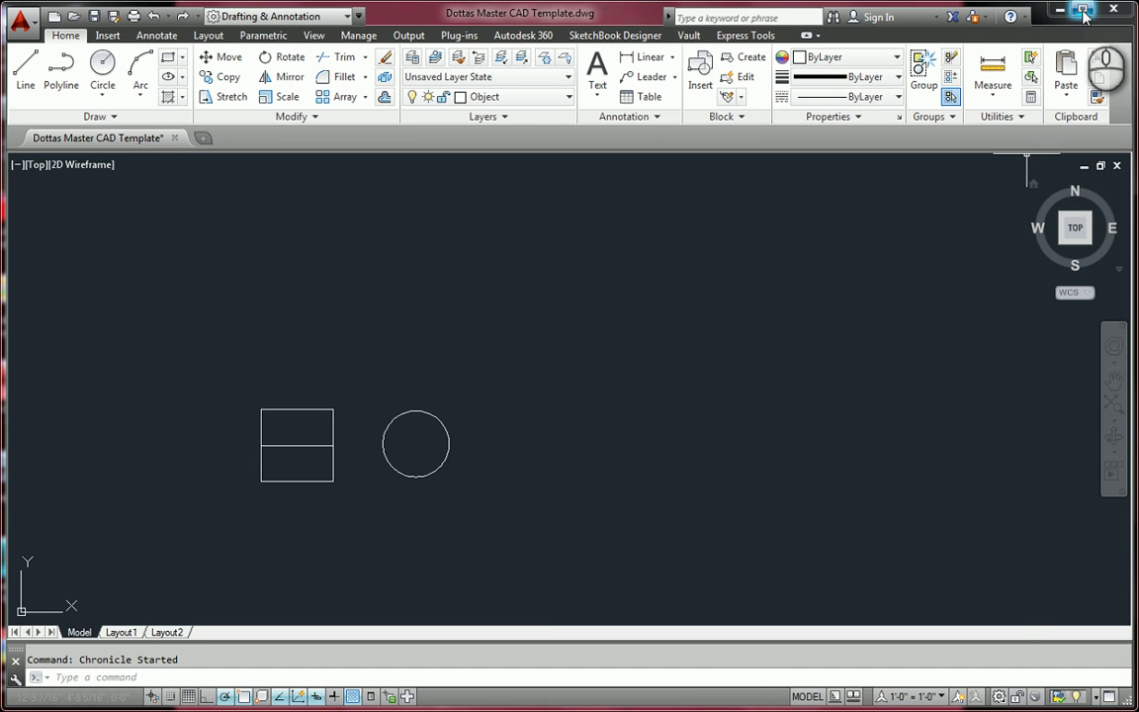
- Maximize the program window and delete the existing square with its middle line and the circle
{"action": "left_click", "coordinate": [1083, 10]}
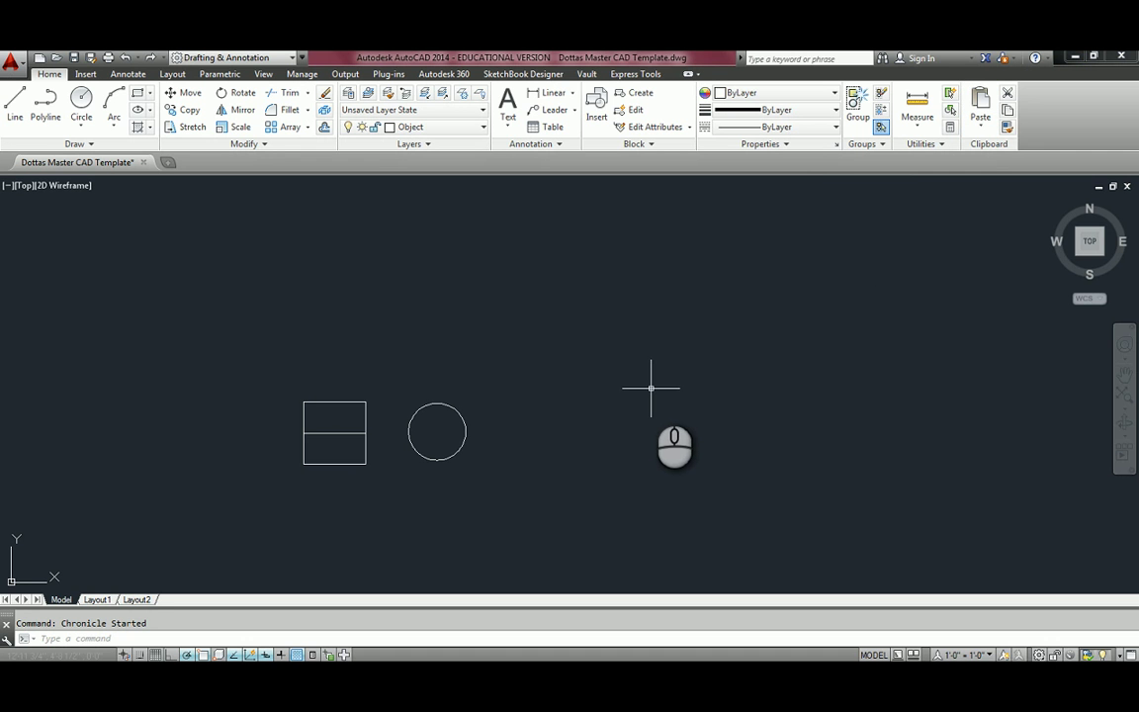
{"action": "left_click", "coordinate": [546, 521]}
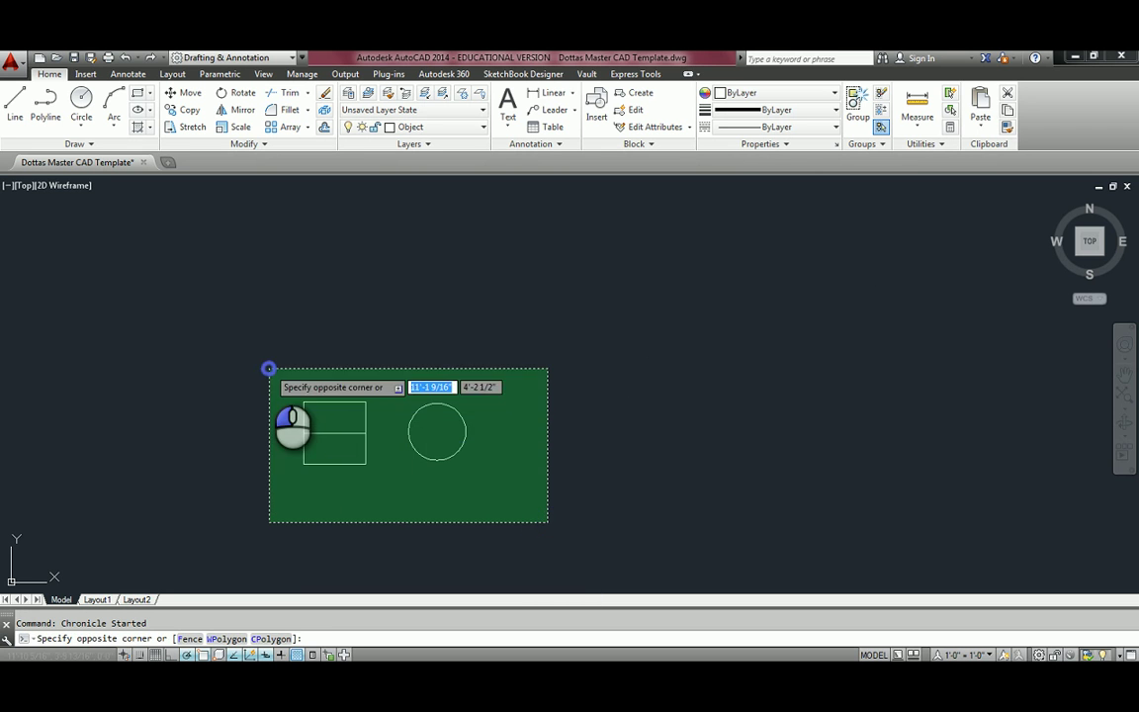
{"action": "left_click", "coordinate": [269, 368]}
{"action": "key", "text": "Delete"}
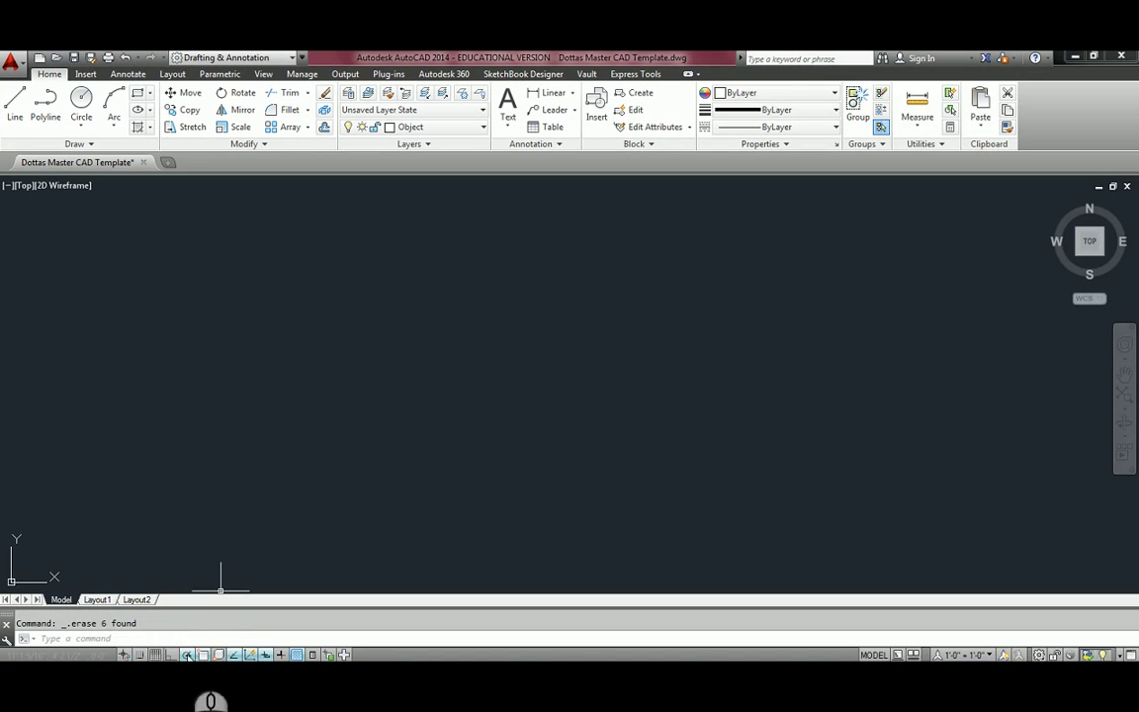
- With polar tracking on, draw an L shape from a 2" line straight down and a 2" line to the right
{"action": "key", "text": "F10"}
{"action": "key", "text": "F10"}
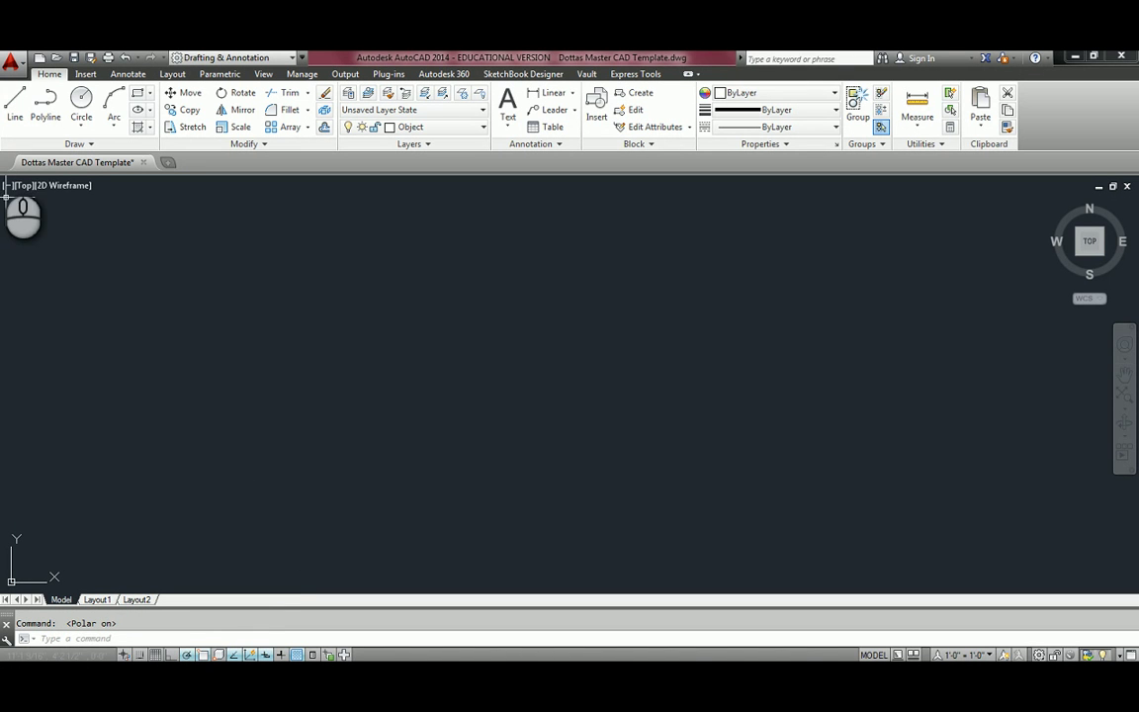
{"action": "left_click", "coordinate": [15, 100]}
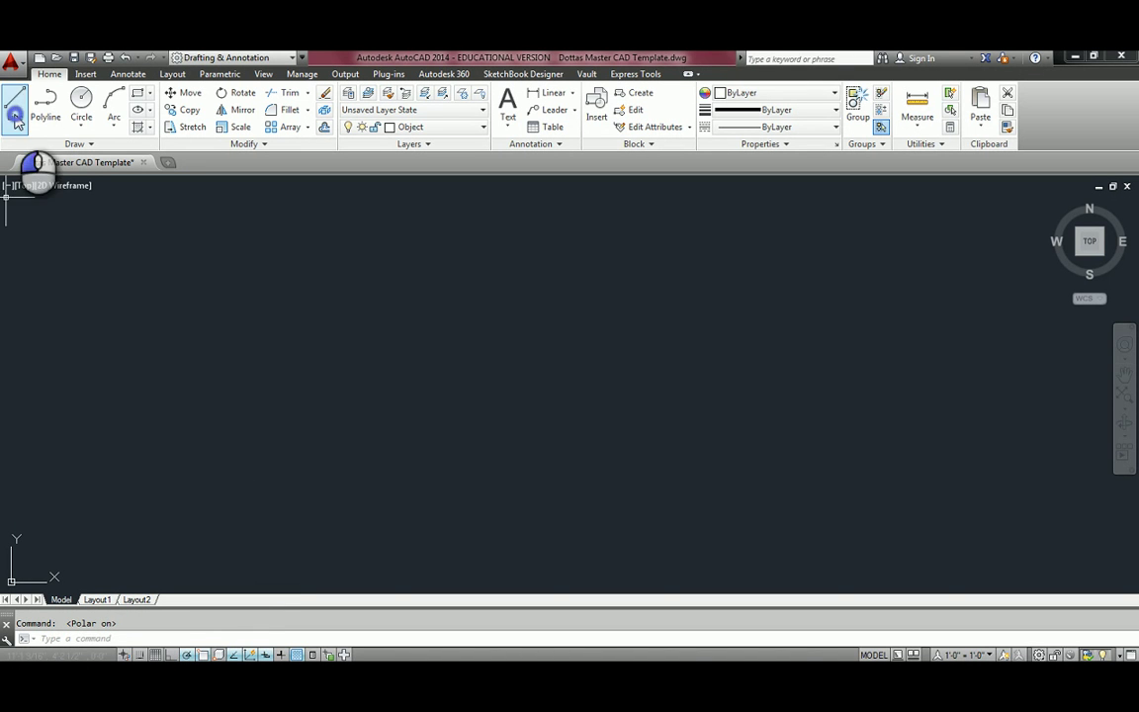
{"action": "left_click", "coordinate": [301, 332]}
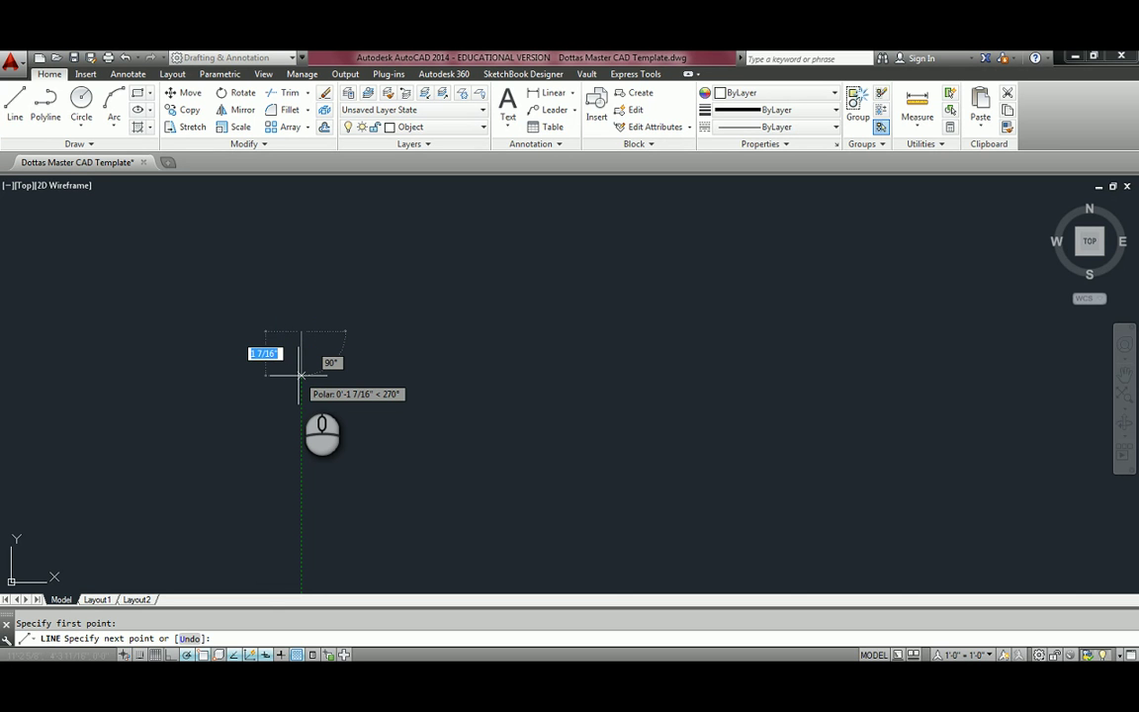
{"action": "type", "text": "2"}
{"action": "key", "text": "Return"}
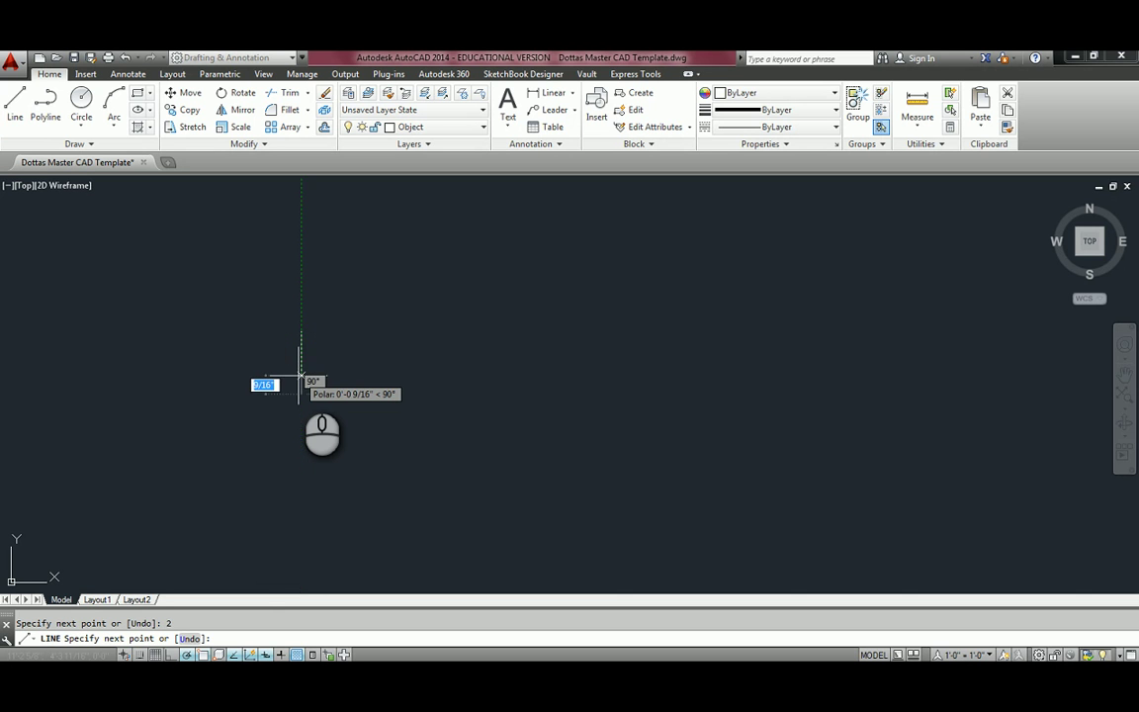
{"action": "type", "text": "2"}
{"action": "key", "text": "Return"}
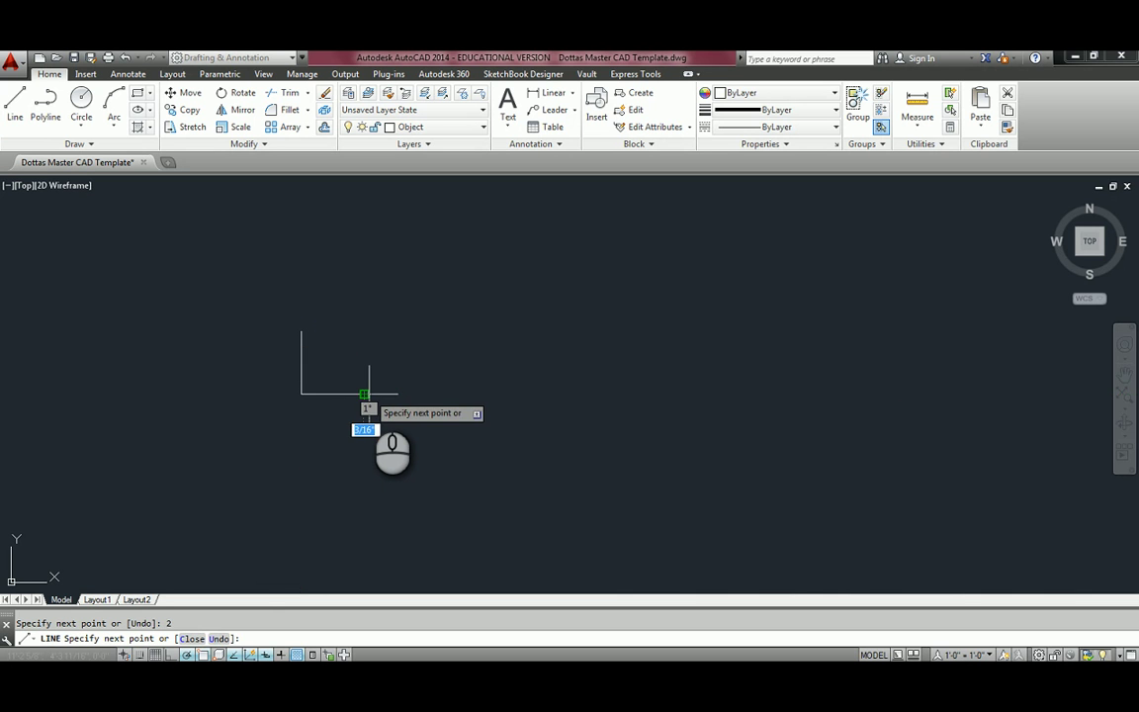
{"action": "scroll", "coordinate": [378, 450], "scroll_direction": "down", "scroll_amount": 2}
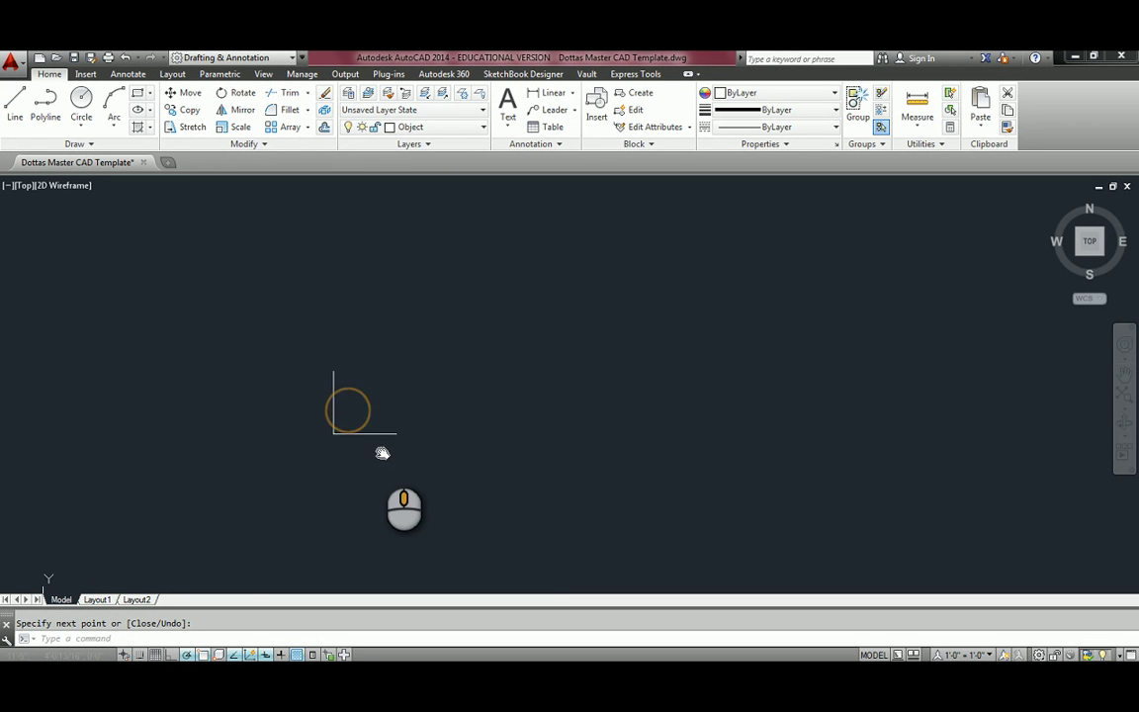
{"action": "scroll", "coordinate": [381, 450], "scroll_direction": "up", "scroll_amount": 3}
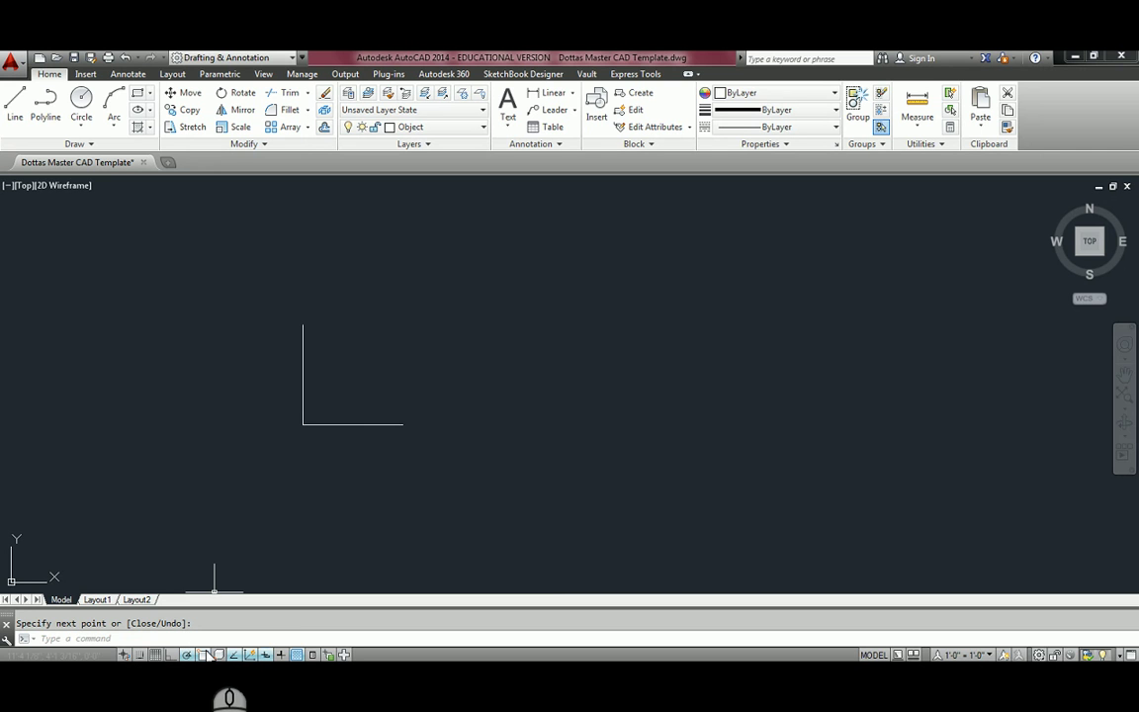
{"action": "left_click", "coordinate": [14, 101]}
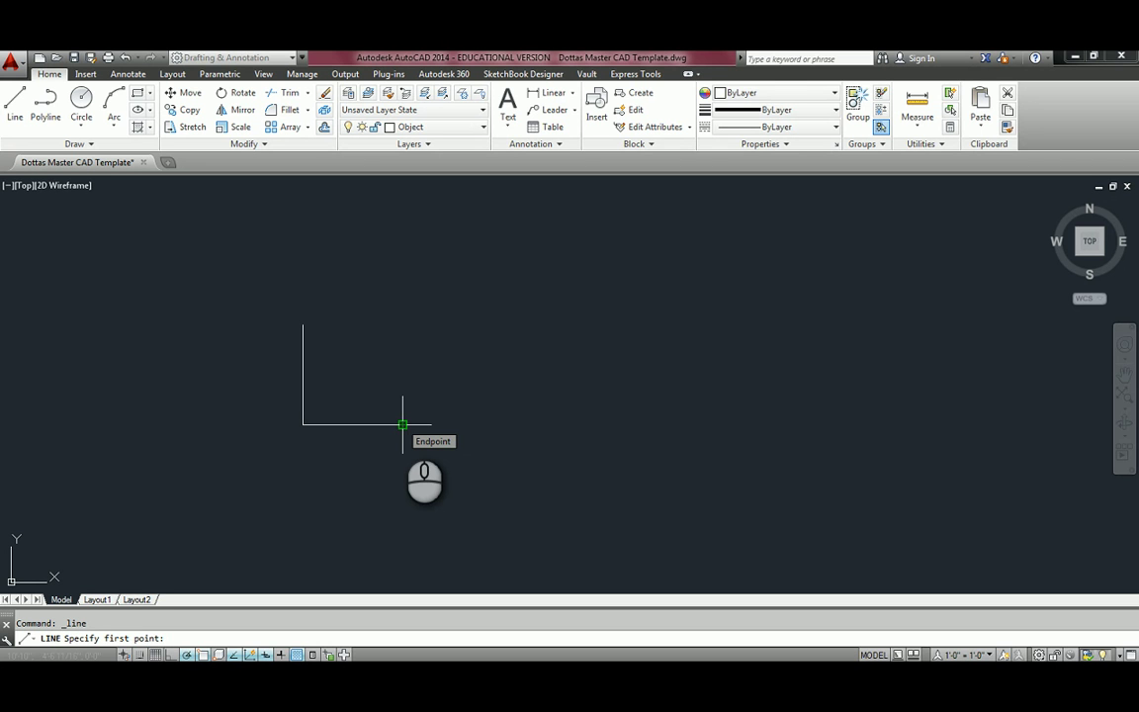
{"action": "left_click", "coordinate": [402, 424]}
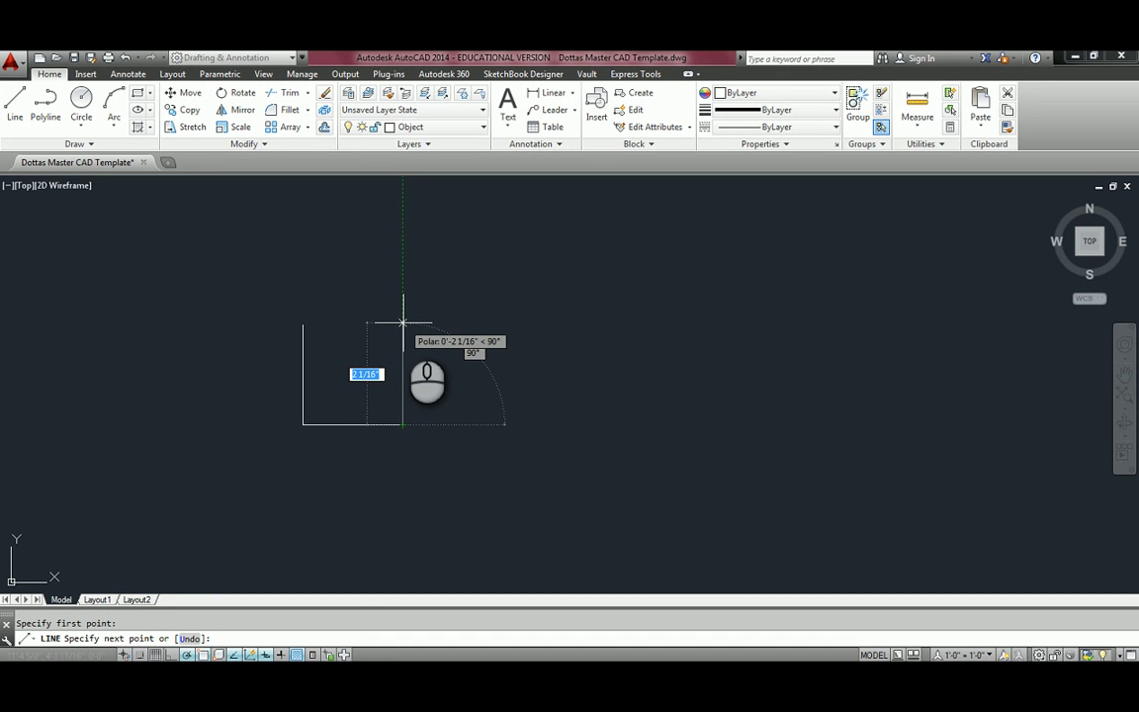
{"action": "key", "text": "Escape"}
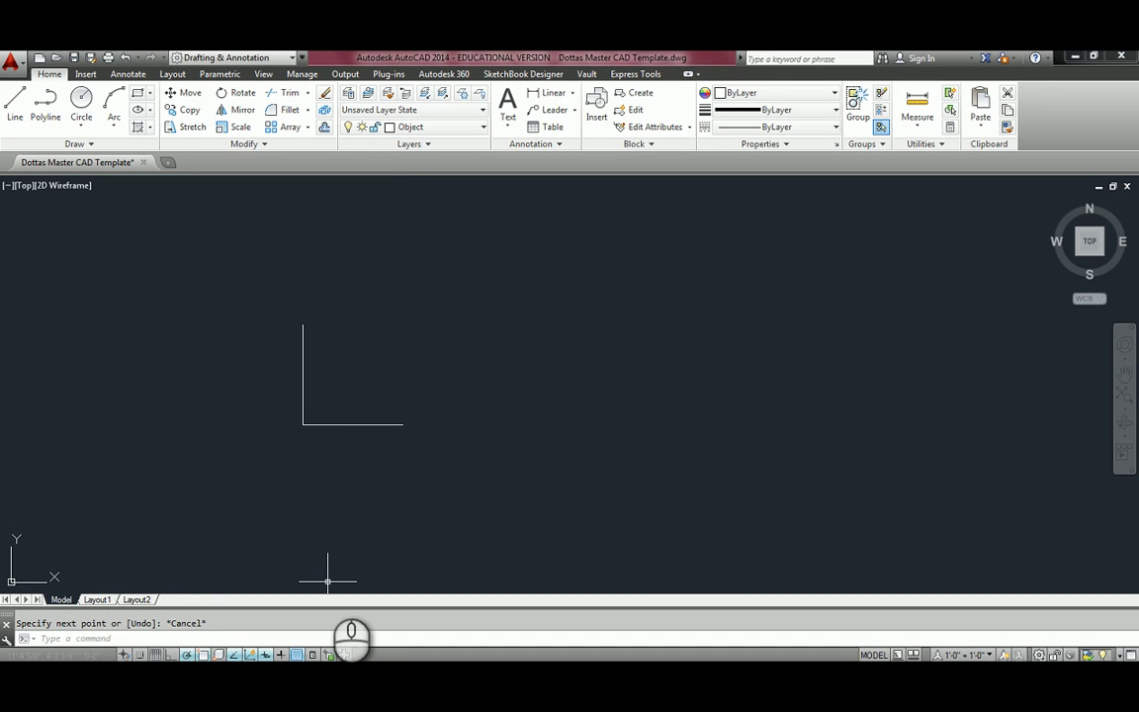
- Try starting a line below the horizontal line with object snap turned off, and re-enable object snap
{"action": "left_click", "coordinate": [202, 654]}
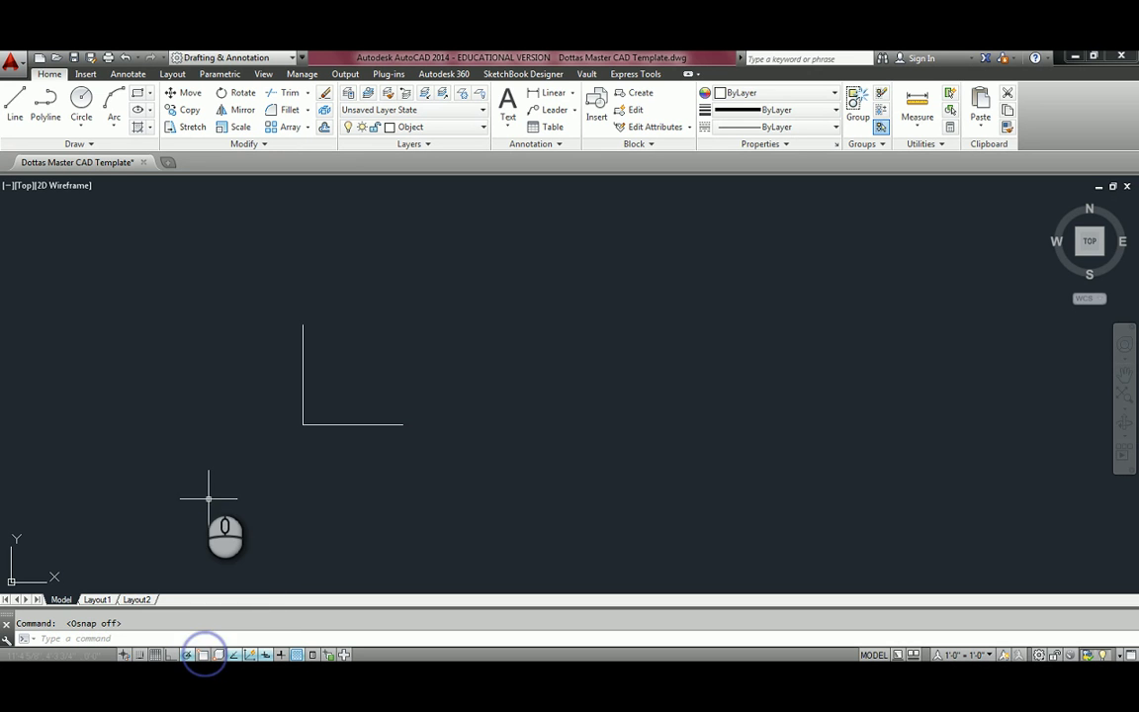
{"action": "left_click", "coordinate": [15, 112]}
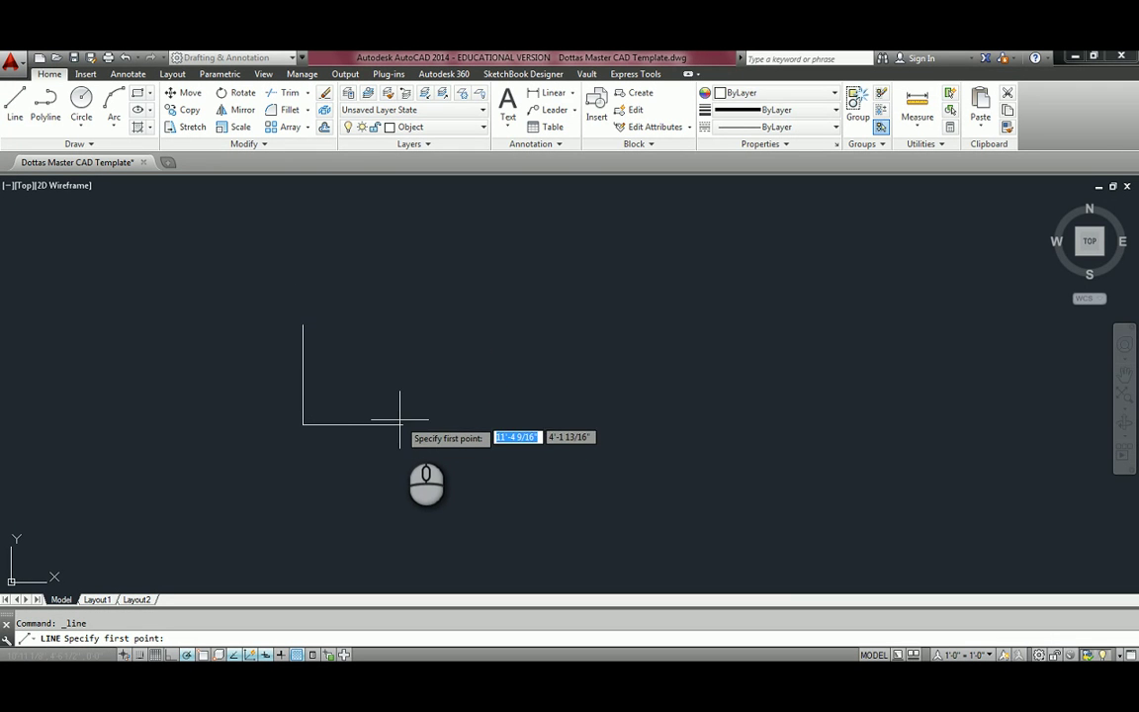
{"action": "left_click", "coordinate": [383, 466]}
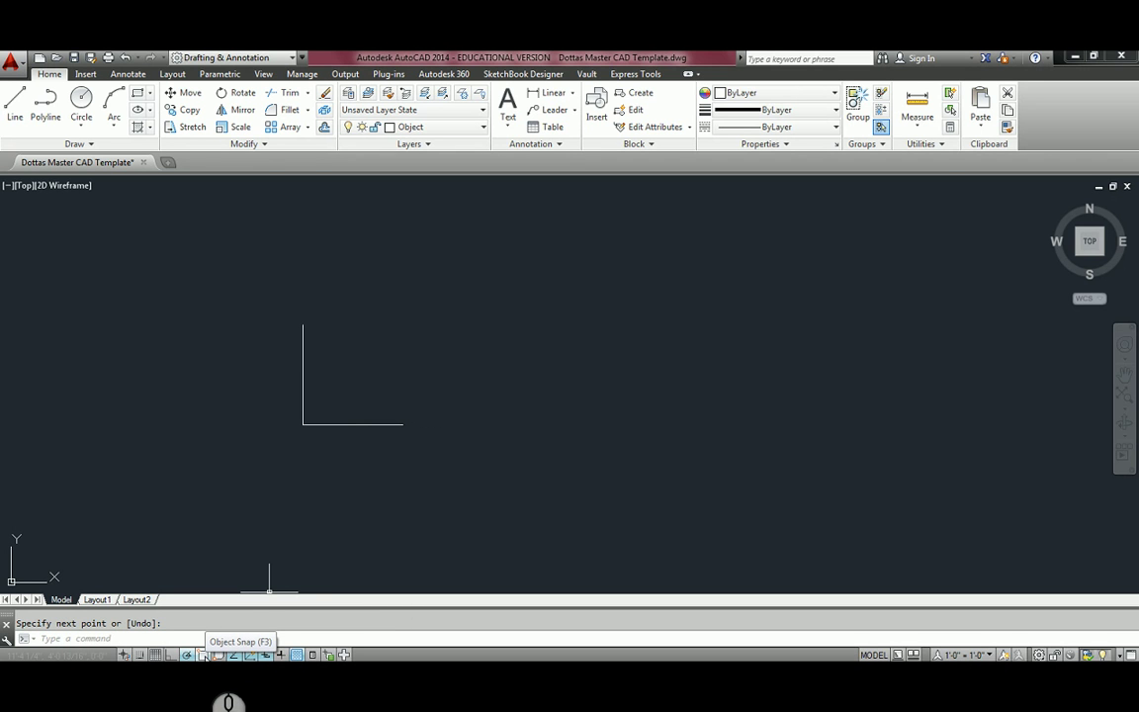
{"action": "left_click", "coordinate": [202, 655]}
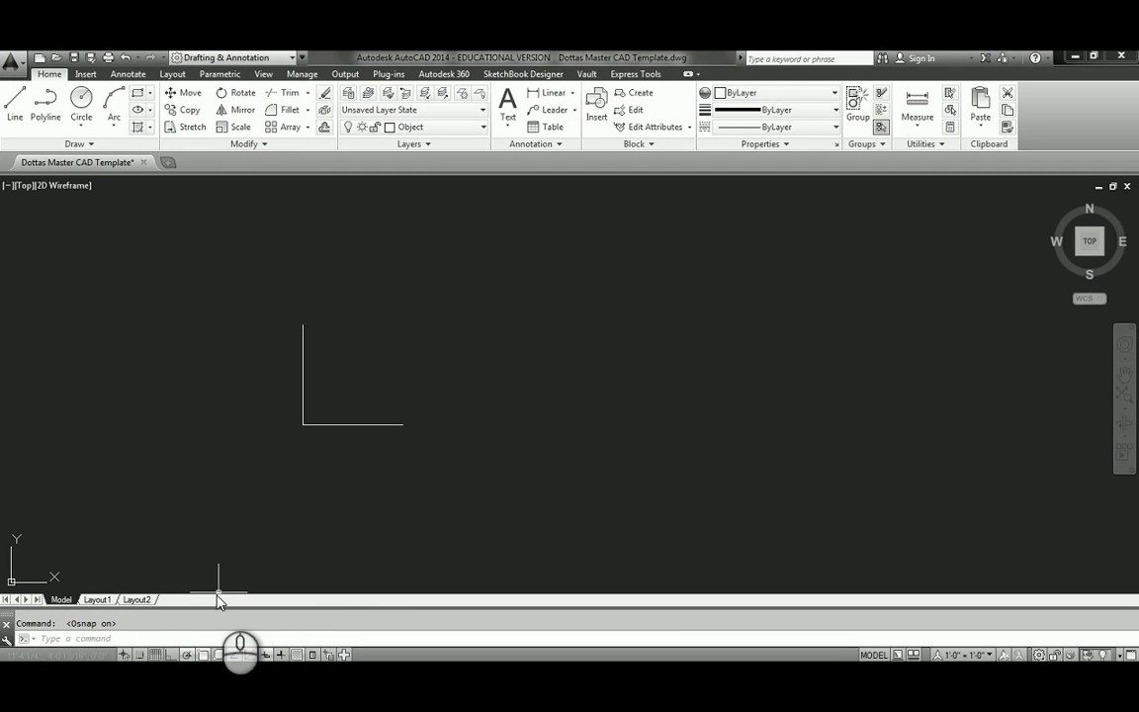
- Enable the Midpoint object snap and test it by starting a line at the vertical line's midpoint
{"action": "right_click", "coordinate": [203, 654]}
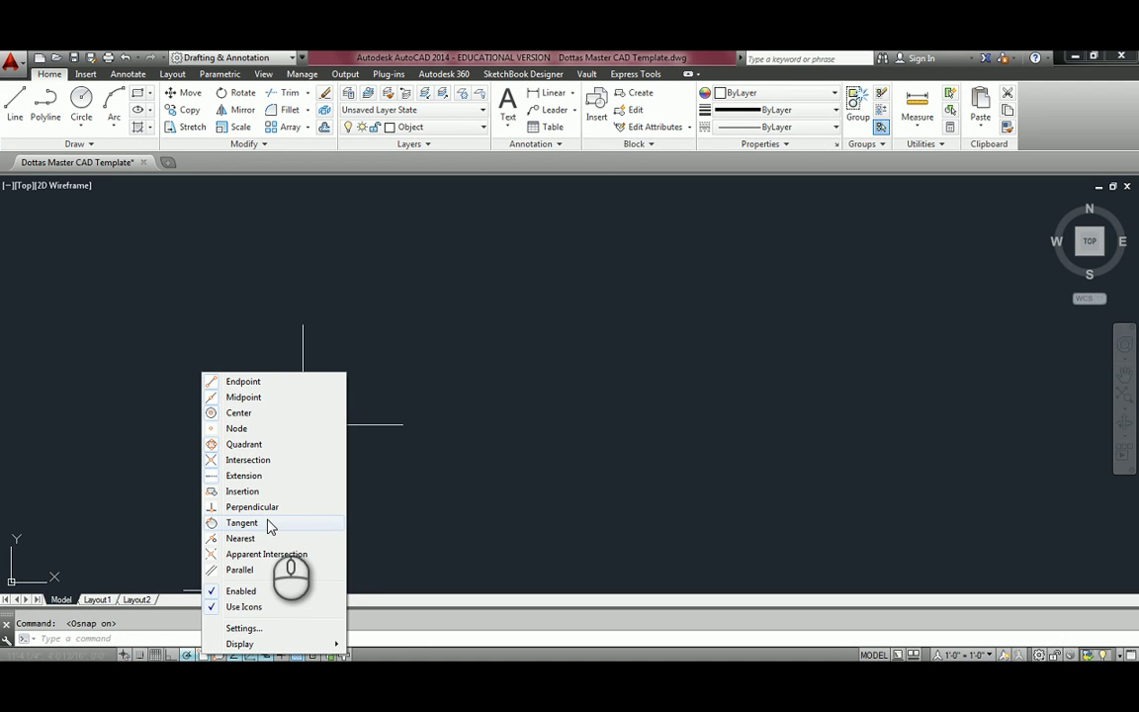
{"action": "left_click", "coordinate": [247, 396]}
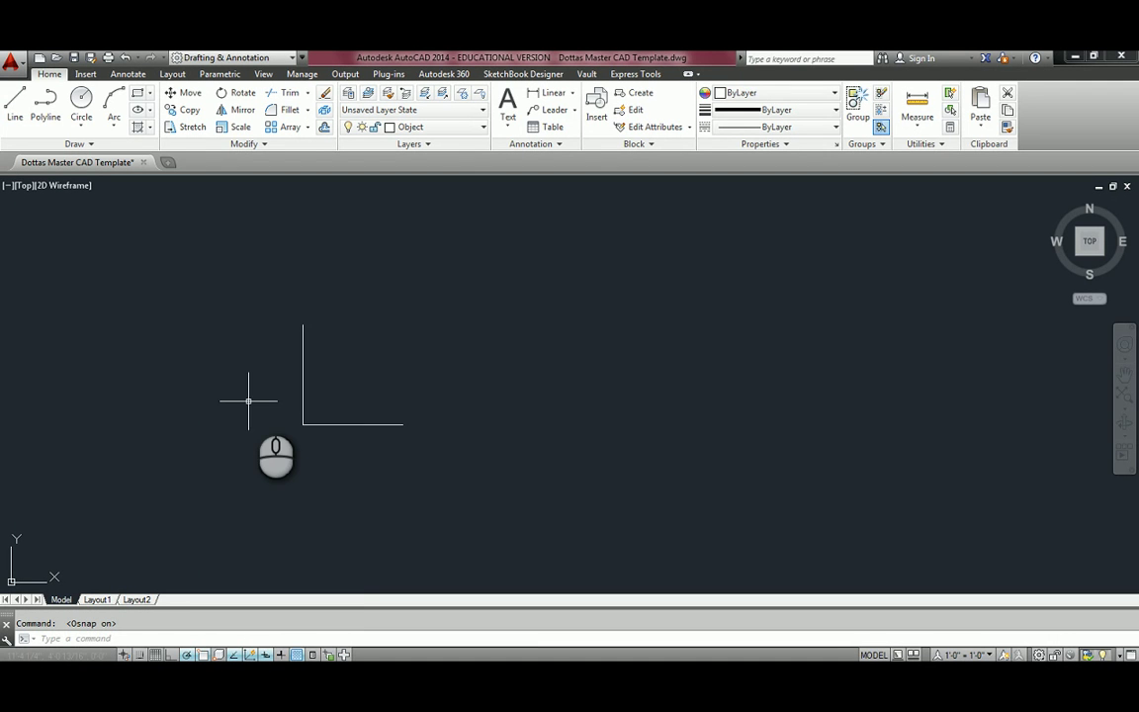
{"action": "left_click", "coordinate": [15, 102]}
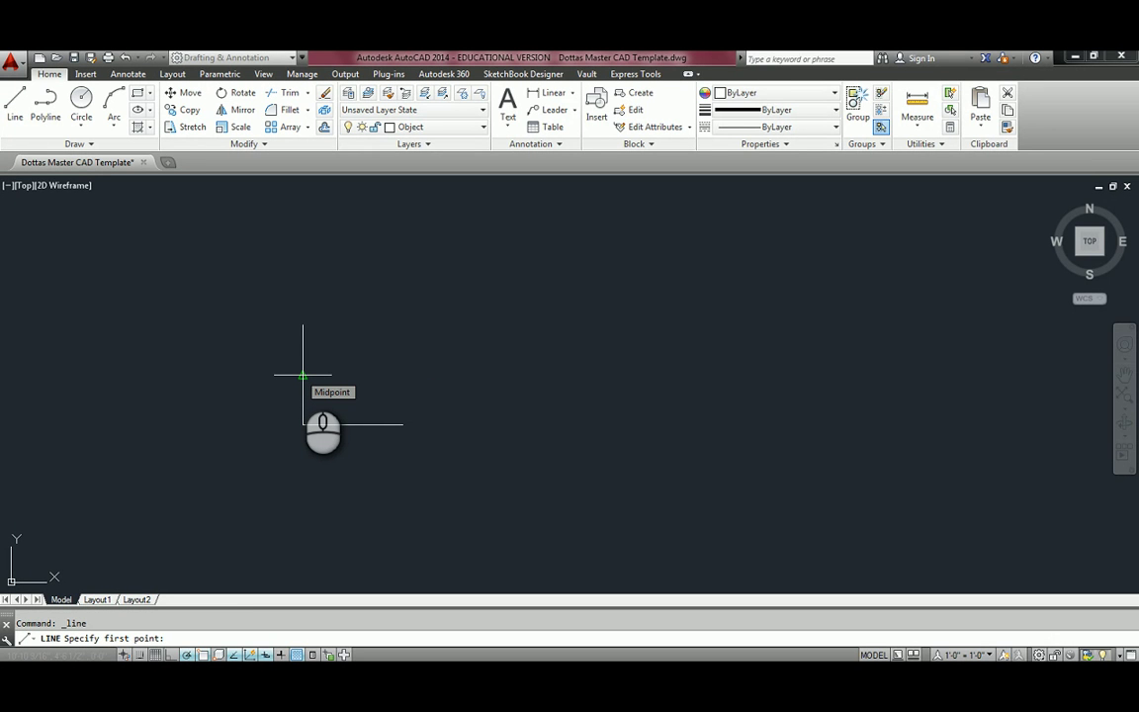
{"action": "left_click", "coordinate": [302, 374]}
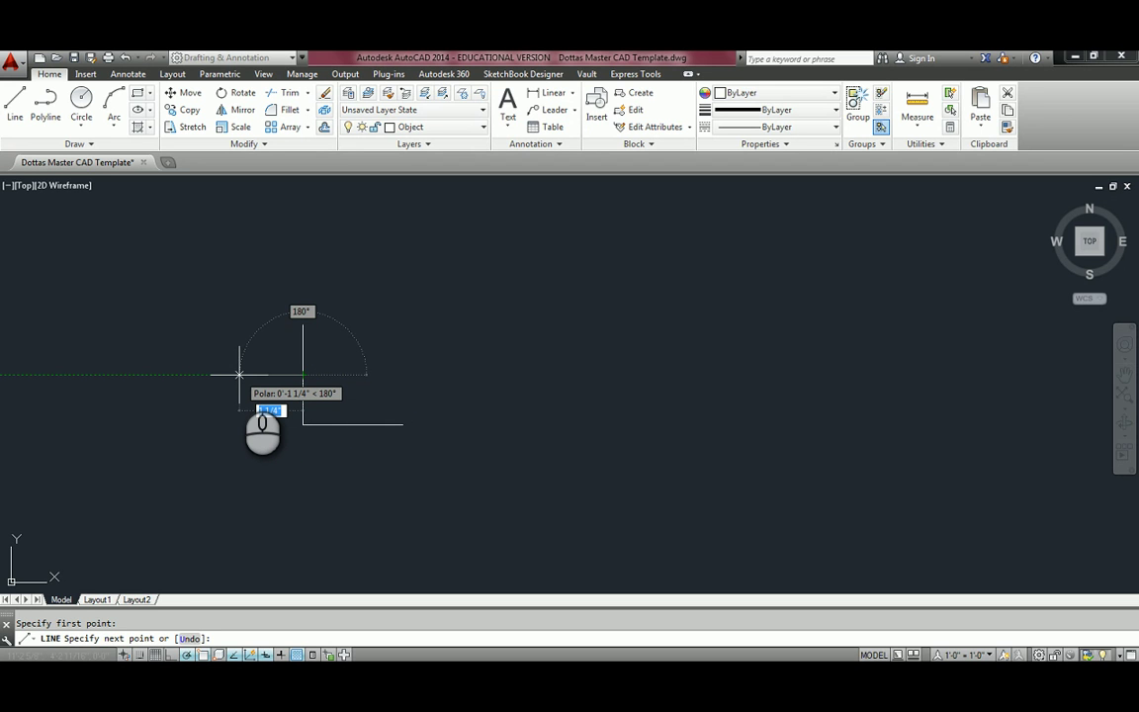
{"action": "key", "text": "Return"}
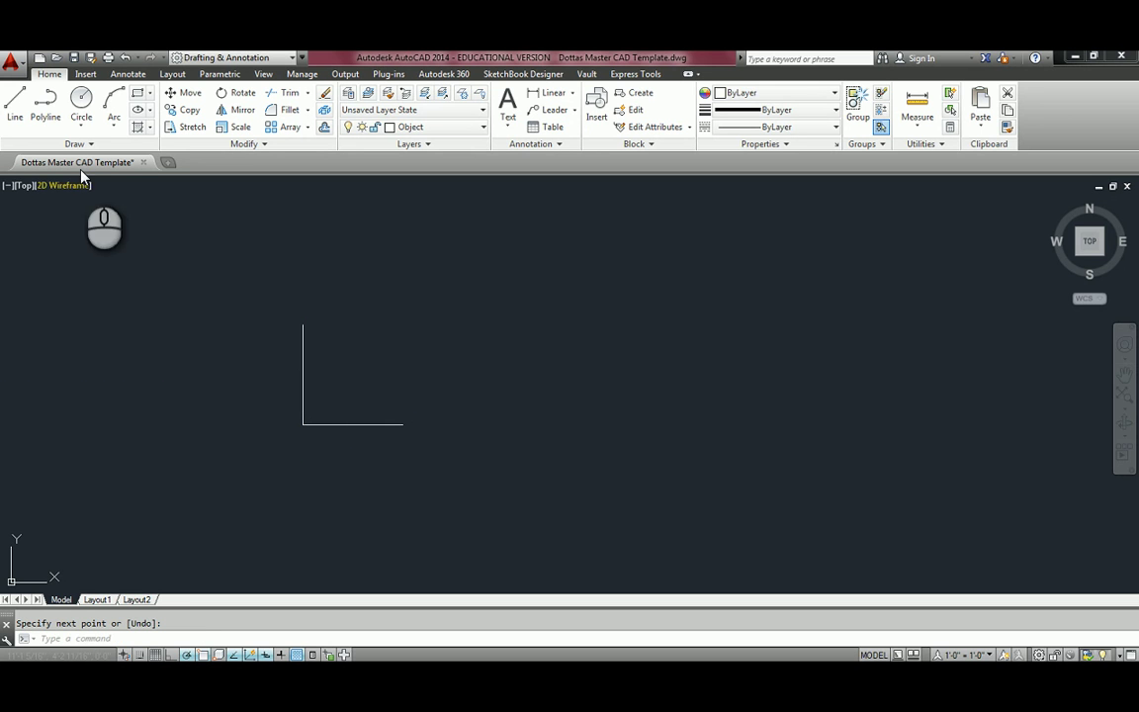
- Draw a circle freehand in the empty area to the right of the L shape
{"action": "left_click", "coordinate": [81, 98]}
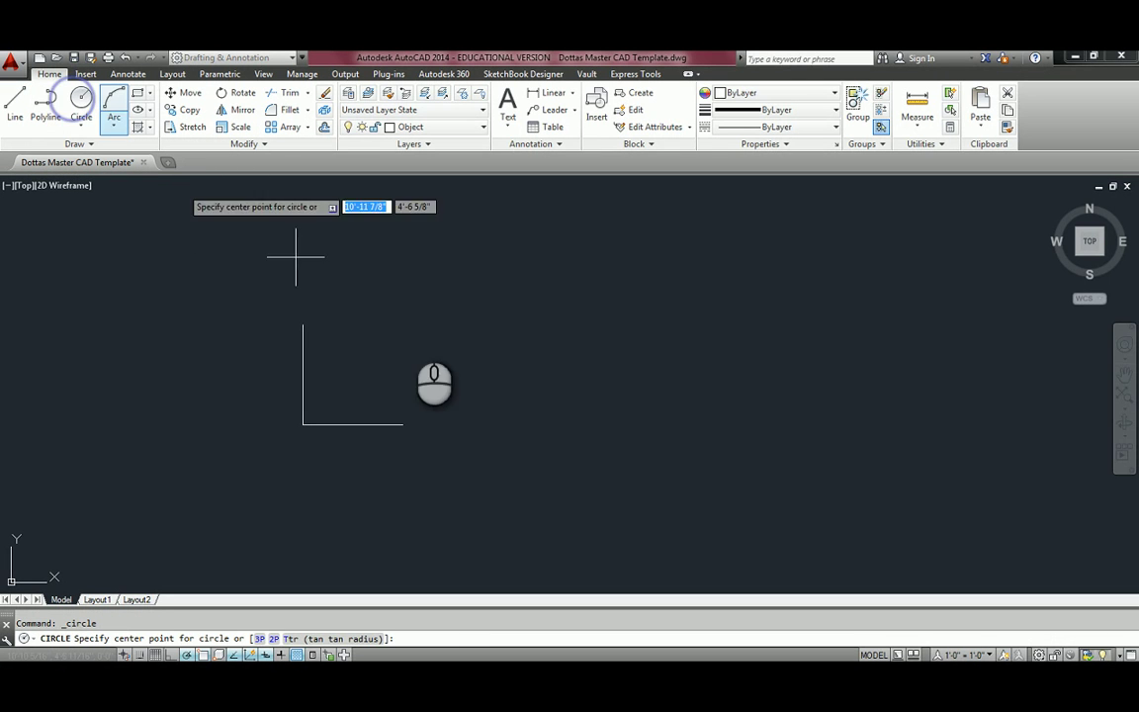
{"action": "left_click", "coordinate": [587, 360]}
{"action": "left_click", "coordinate": [645, 379]}
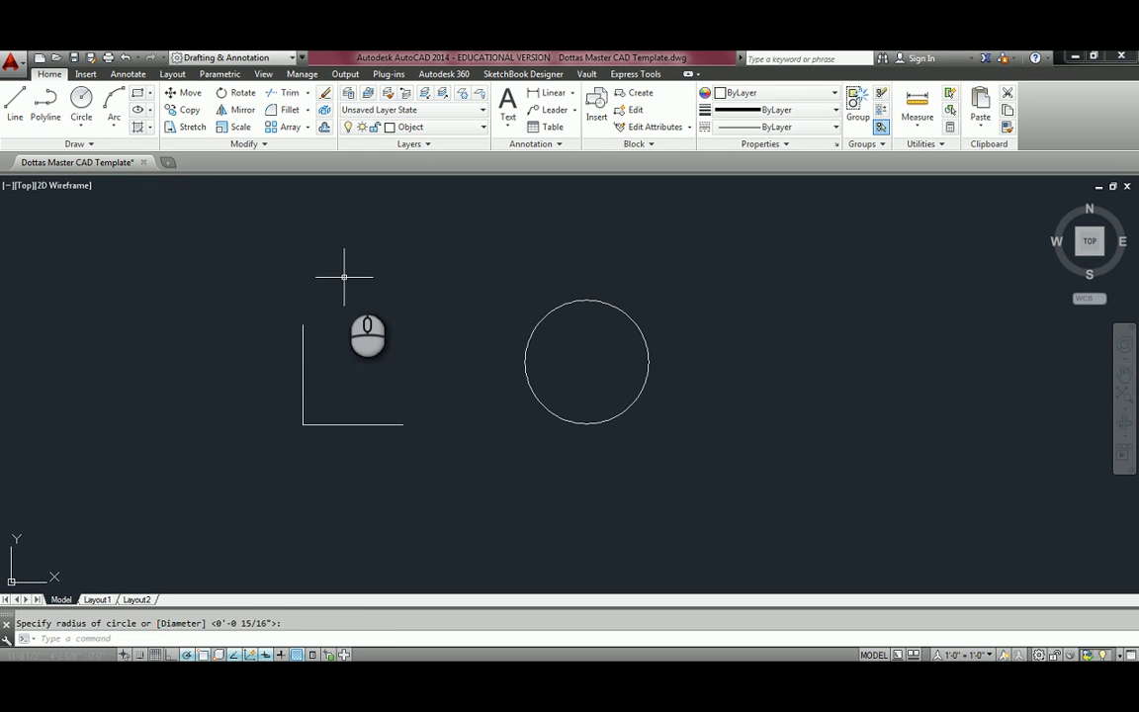
{"action": "key", "text": "Return"}
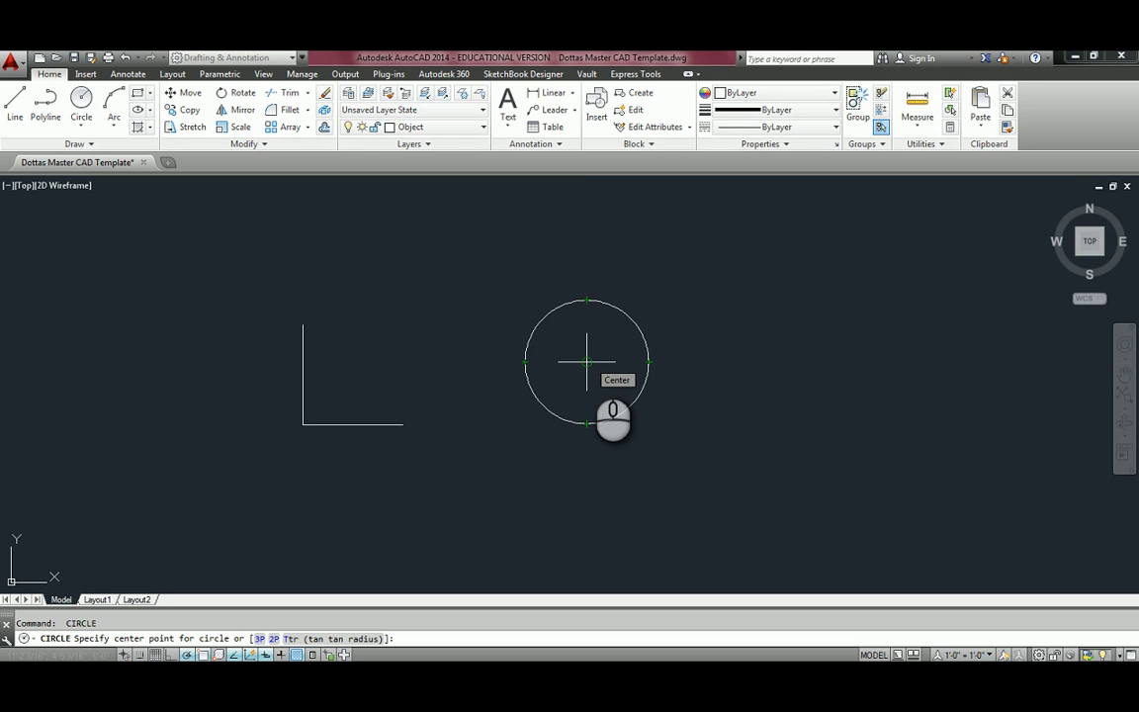
{"action": "key", "text": "Escape"}
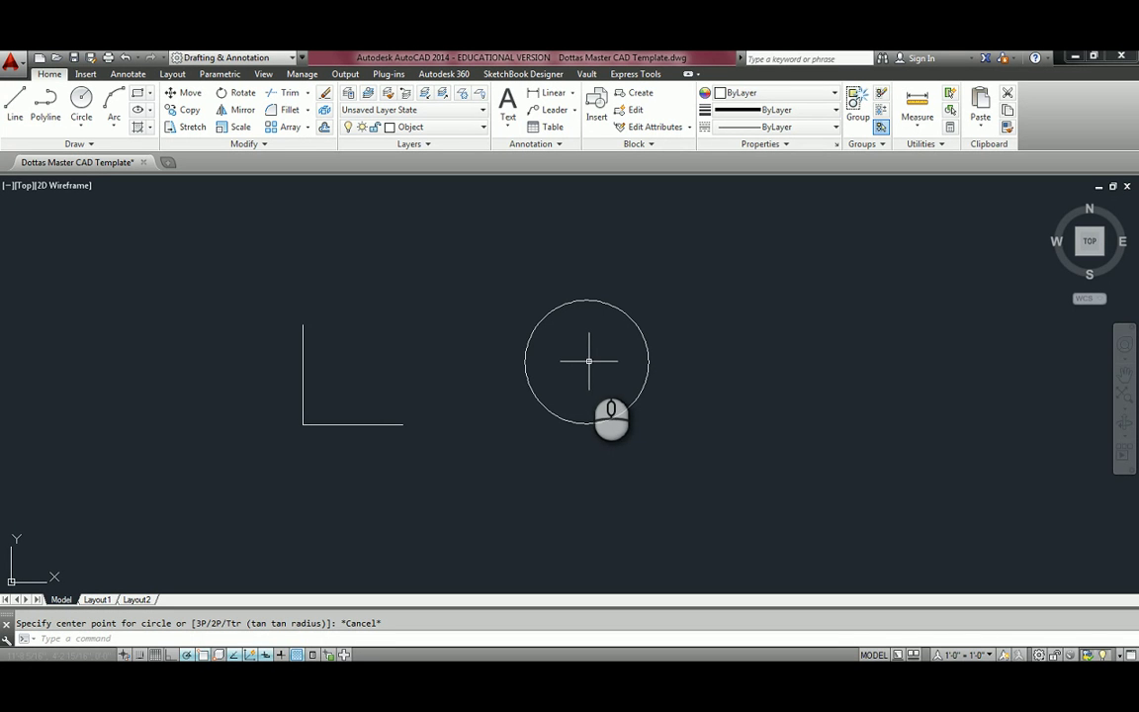
- Close the L into a square with a 2" line up from its right endpoint and a line to the vertical line's top endpoint
{"action": "left_click", "coordinate": [15, 107]}
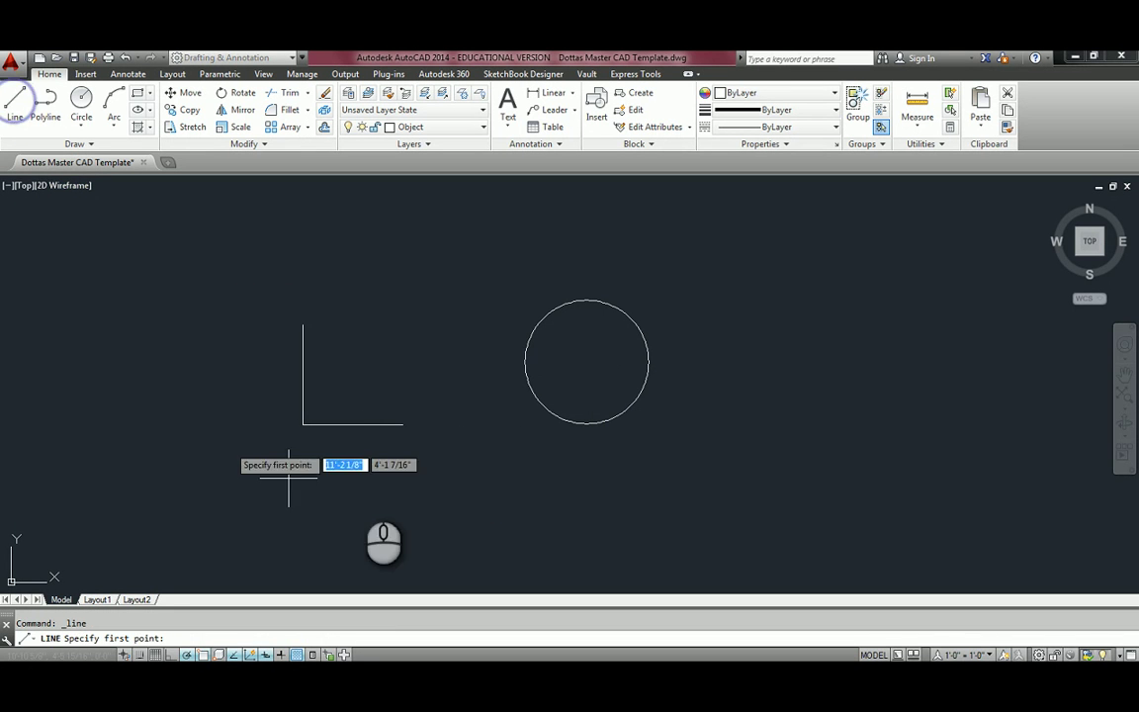
{"action": "left_click", "coordinate": [403, 424]}
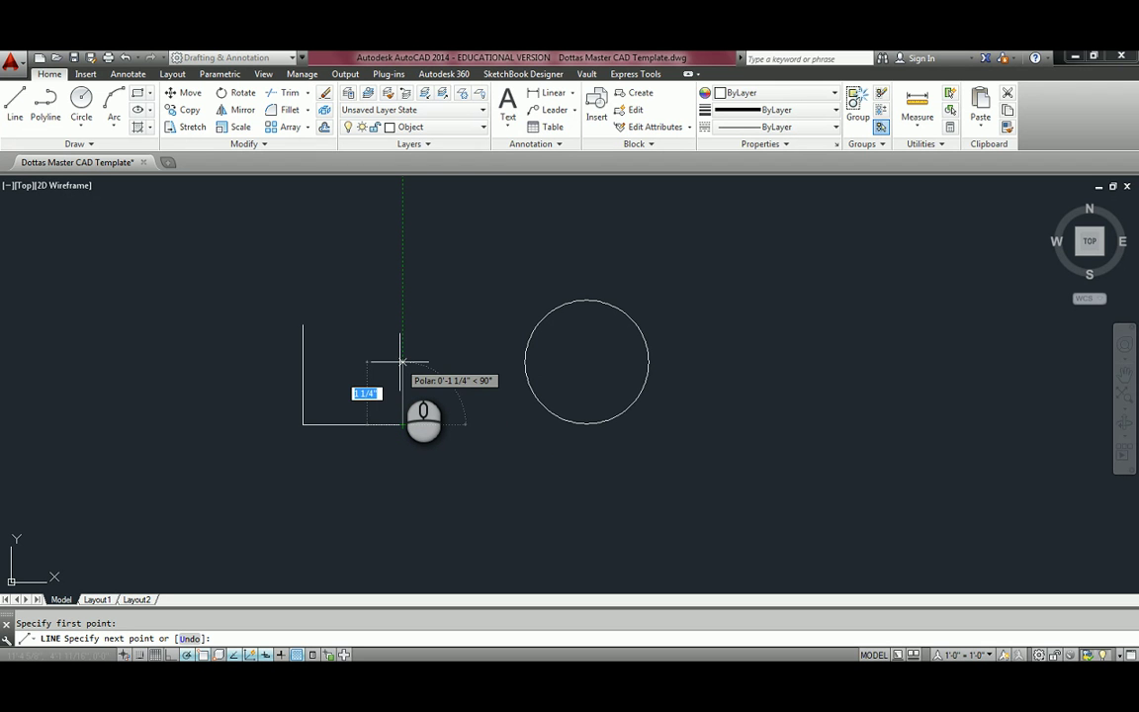
{"action": "type", "text": "2"}
{"action": "key", "text": "Return"}
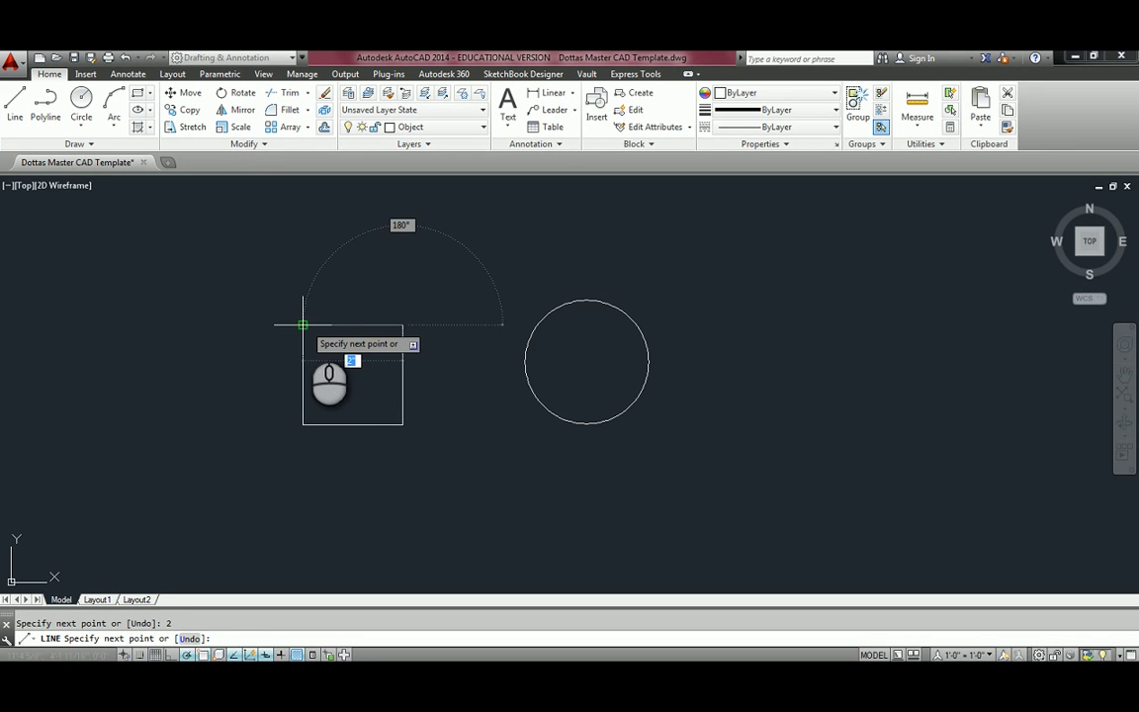
{"action": "left_click", "coordinate": [302, 325]}
{"action": "key", "text": "Return"}
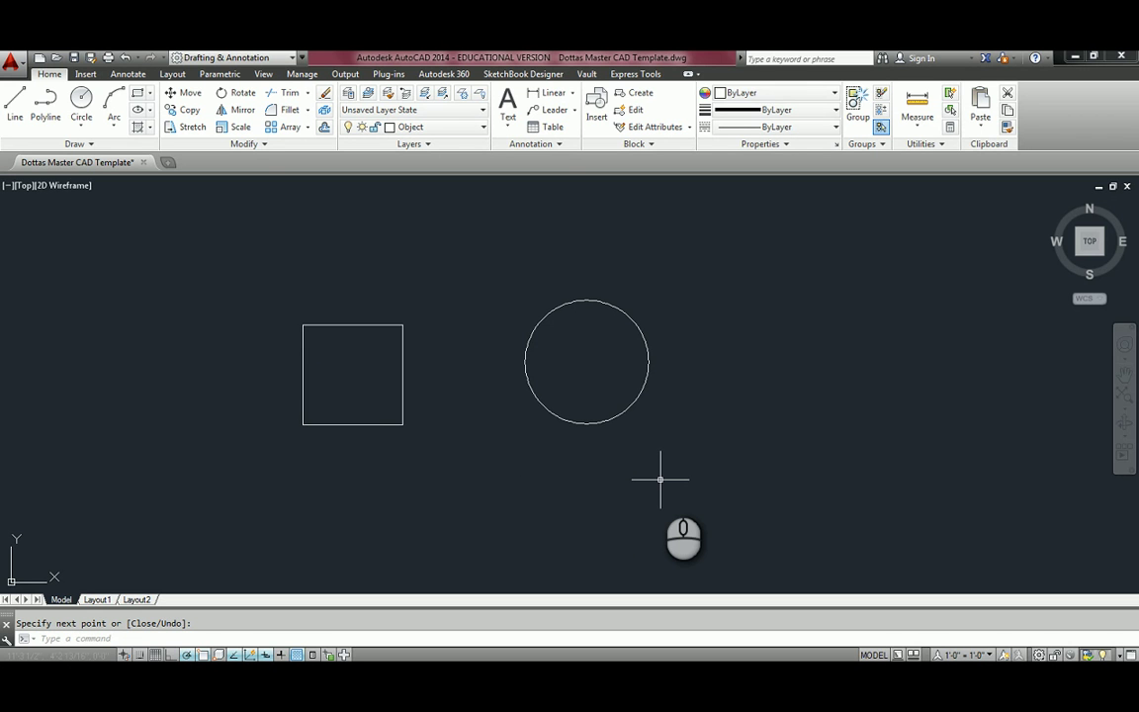
{"action": "middle_click_drag", "start_coordinate": [661, 479], "coordinate": [400, 474]}
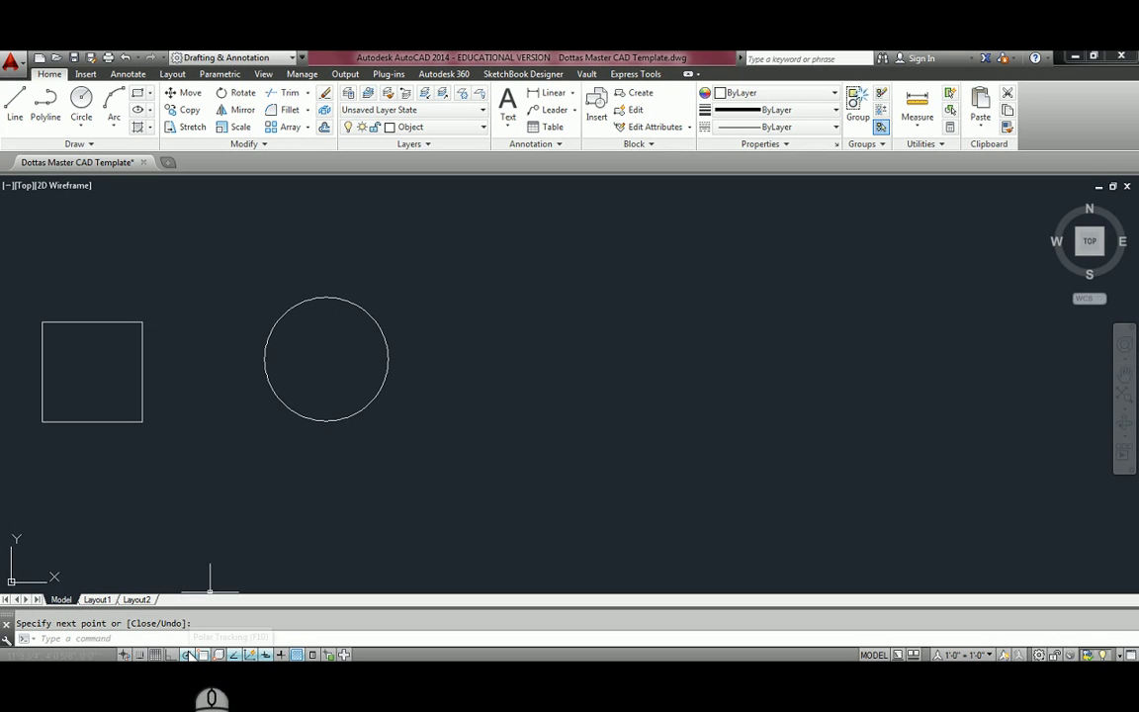
{"action": "left_click", "coordinate": [15, 104]}
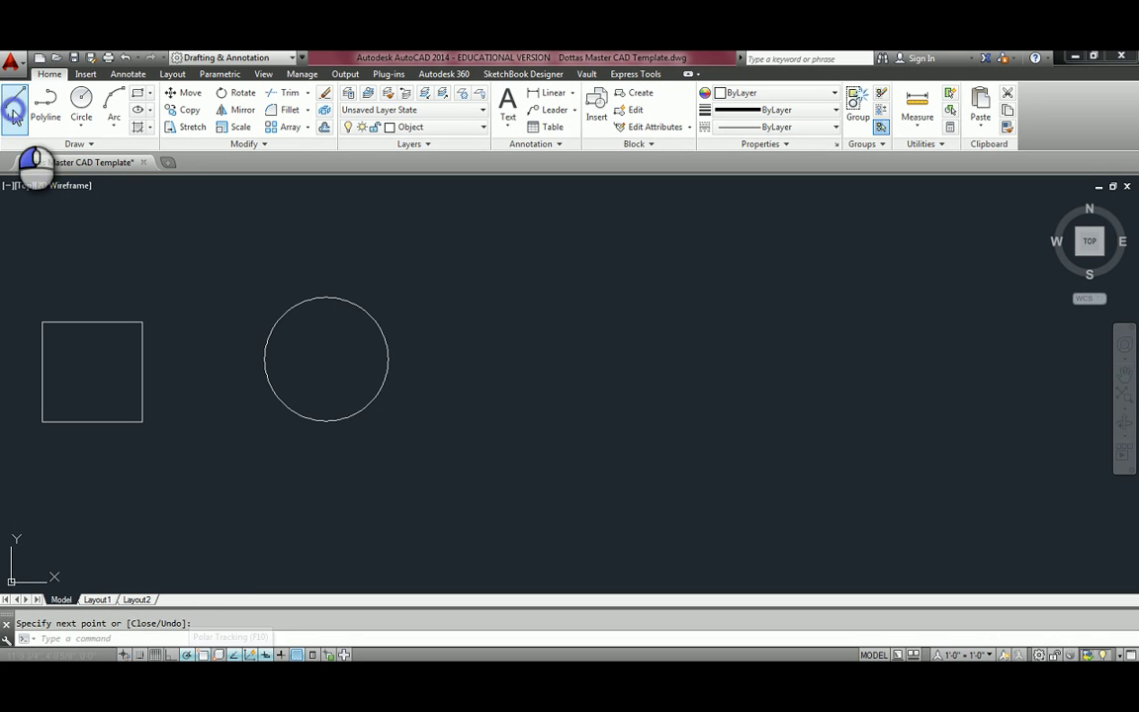
{"action": "left_click", "coordinate": [523, 292]}
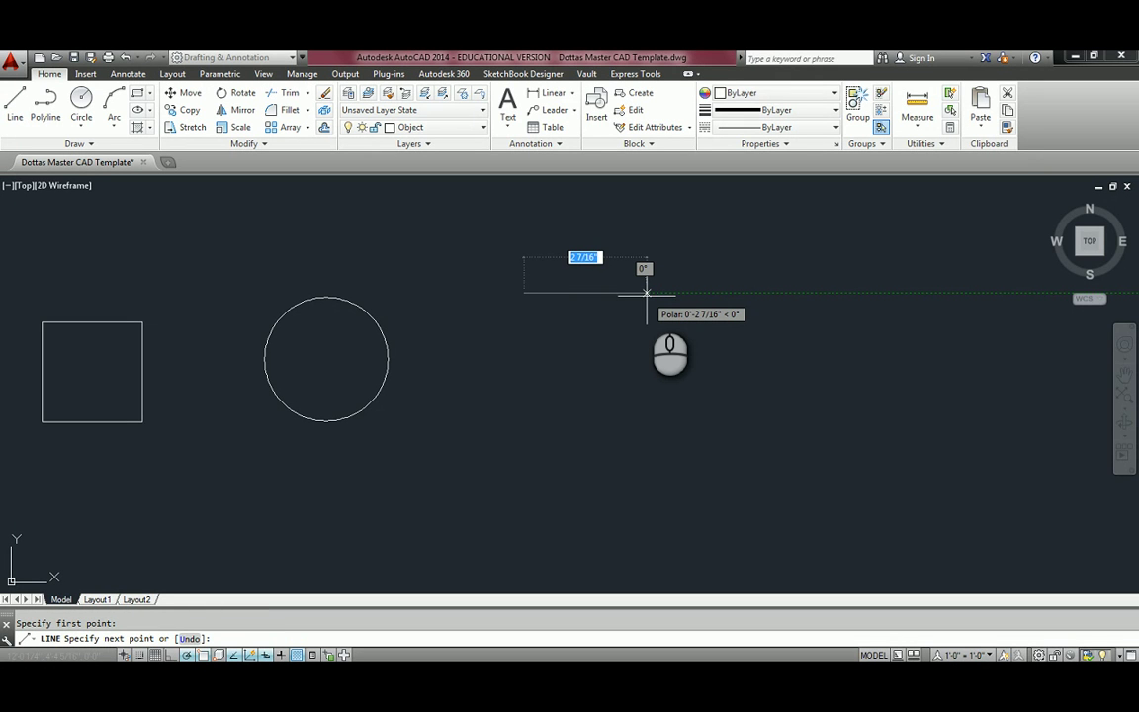
{"action": "right_click", "coordinate": [647, 293]}
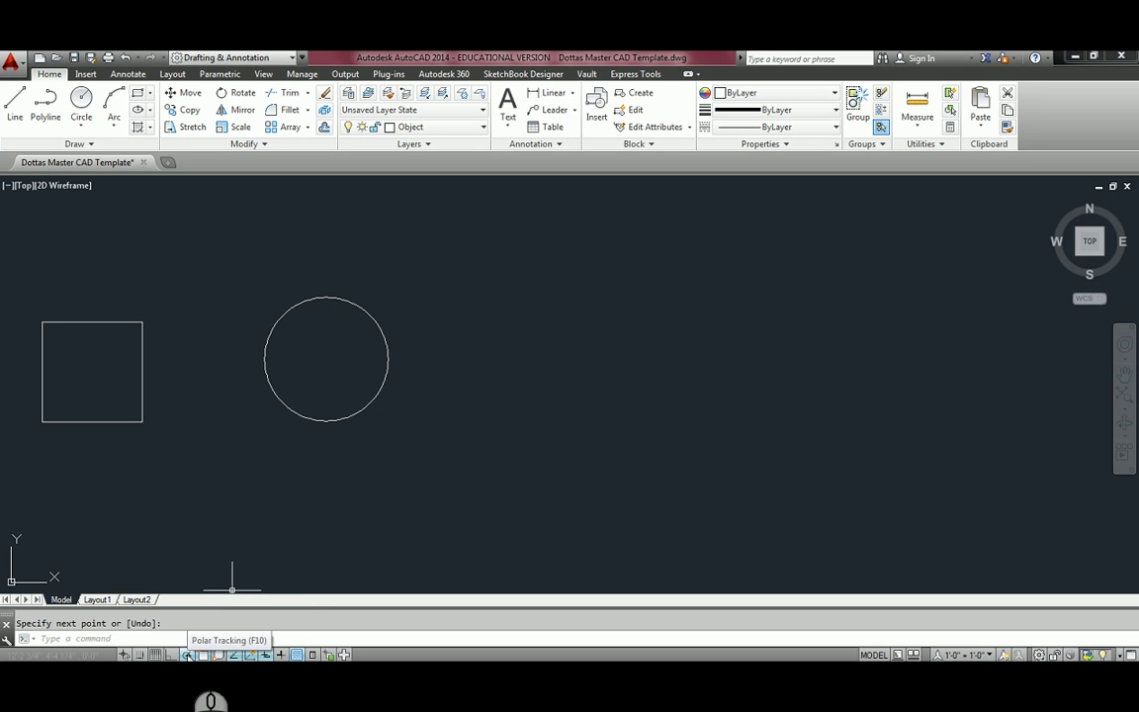
- Try starting a line in the empty area beyond the circle with polar tracking turned off, and re-enable polar tracking
{"action": "left_click", "coordinate": [187, 654]}
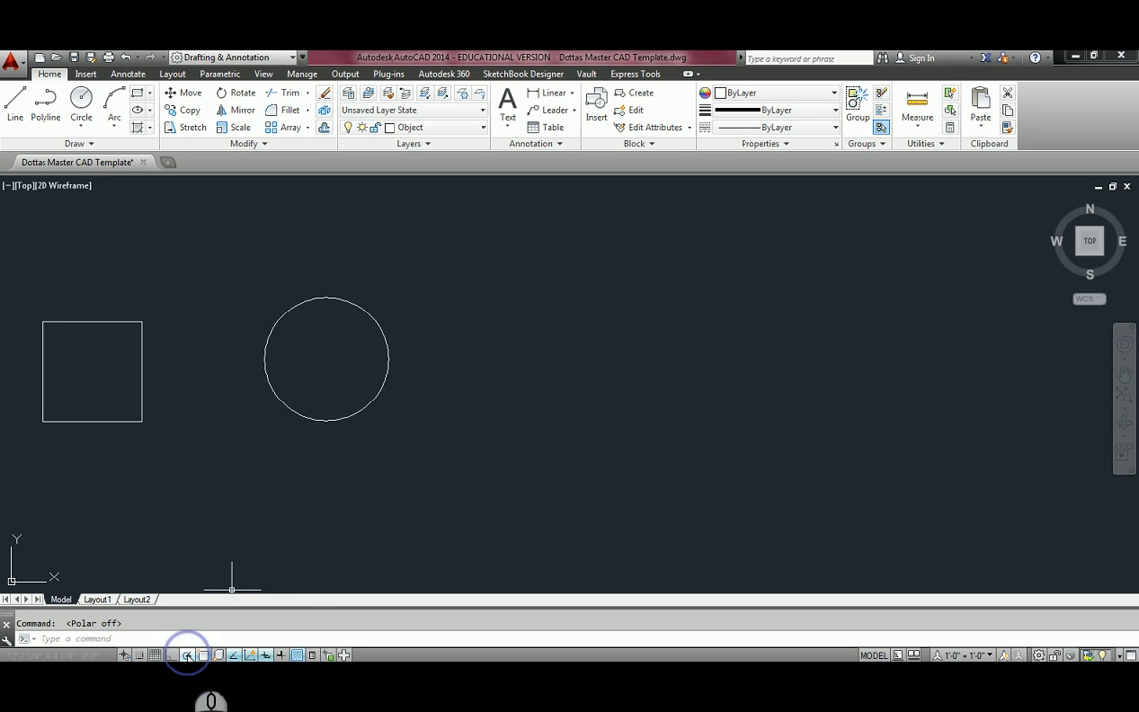
{"action": "left_click", "coordinate": [15, 104]}
{"action": "left_click", "coordinate": [562, 326]}
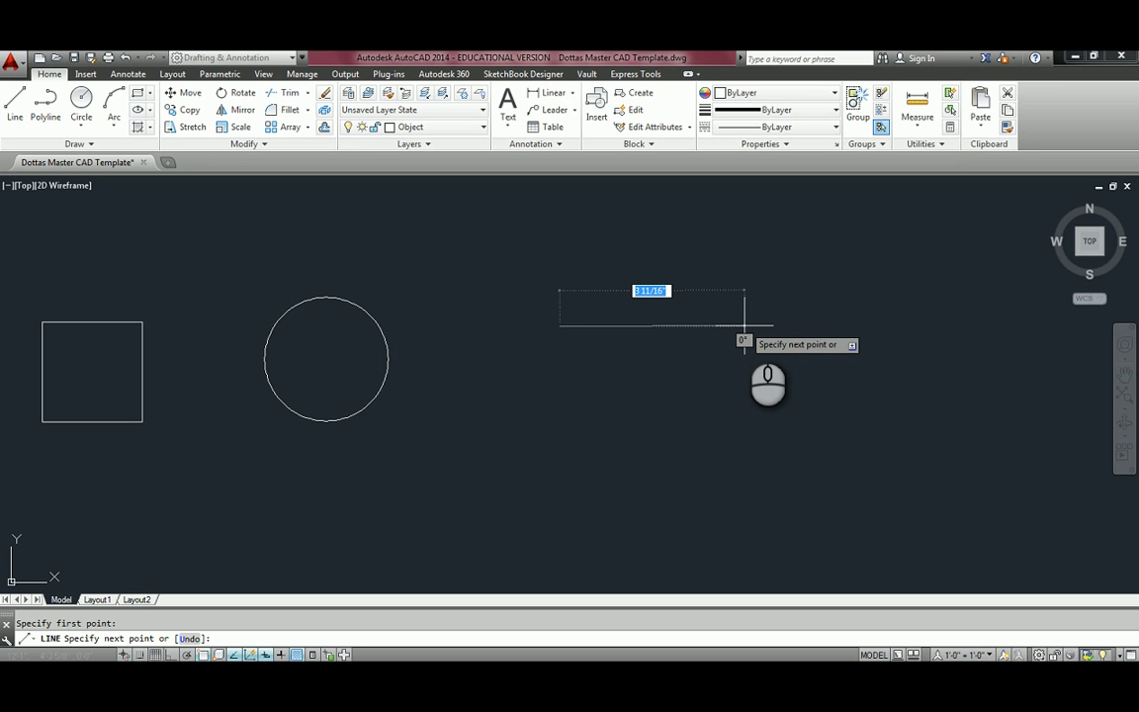
{"action": "key", "text": "Escape"}
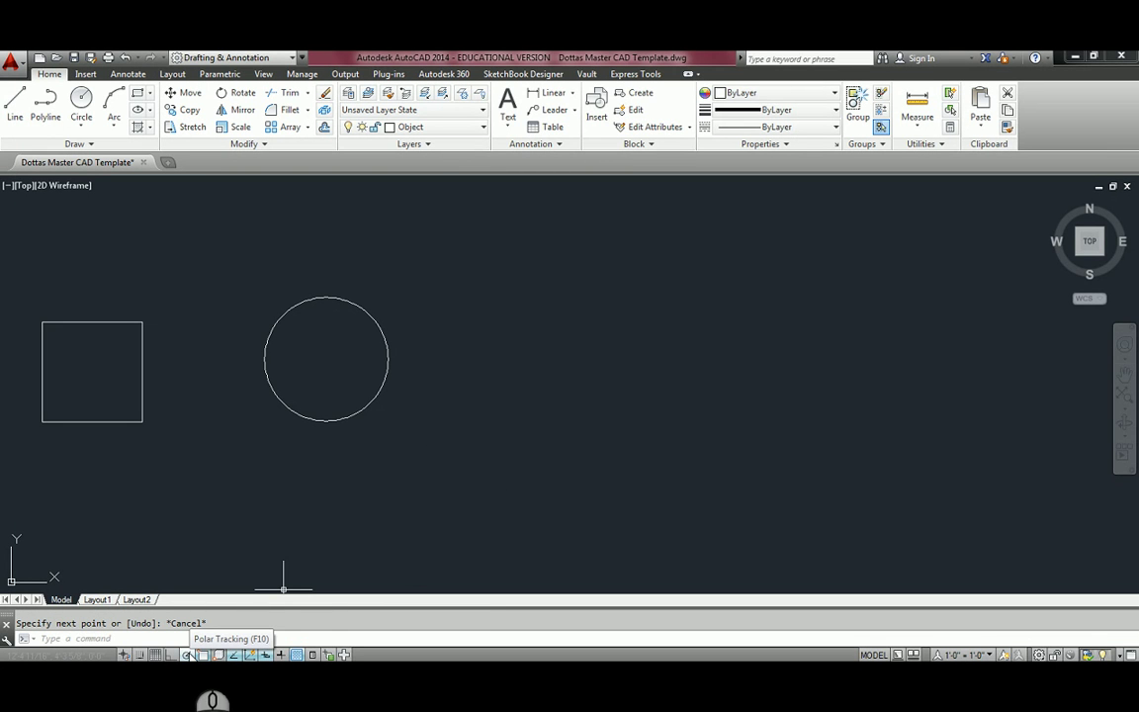
{"action": "left_click", "coordinate": [189, 653]}
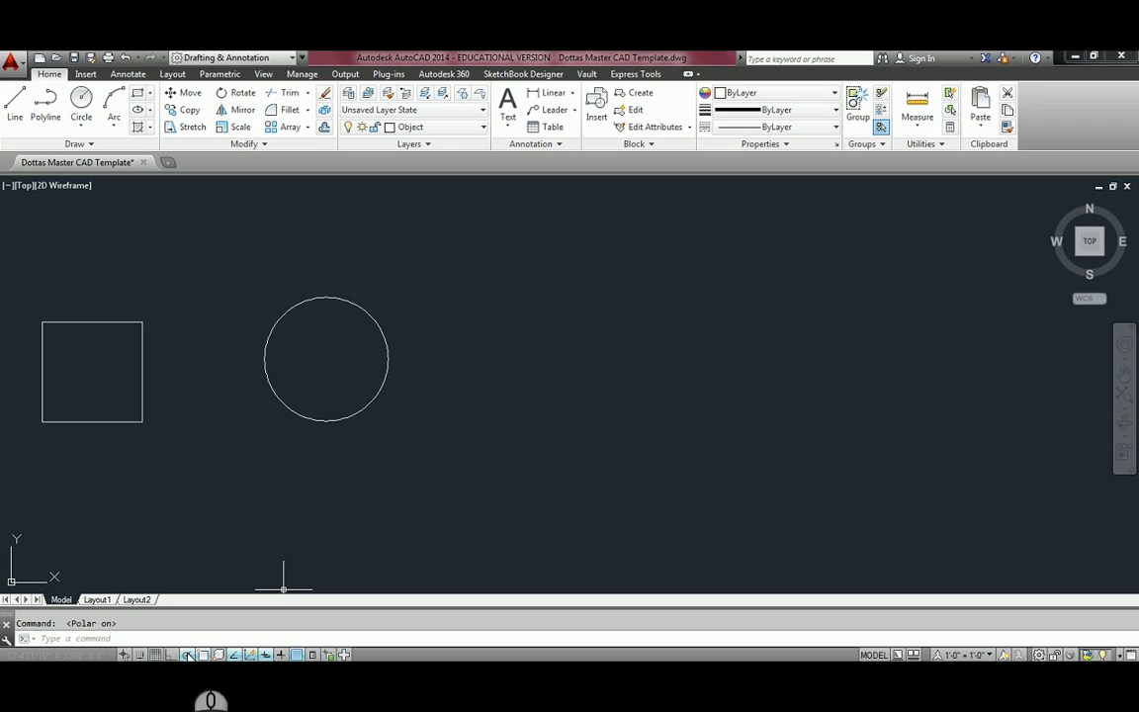
- Set the polar tracking angle increment to 30 degrees and test it by starting a line in the empty area beyond the circle
{"action": "right_click", "coordinate": [189, 654]}
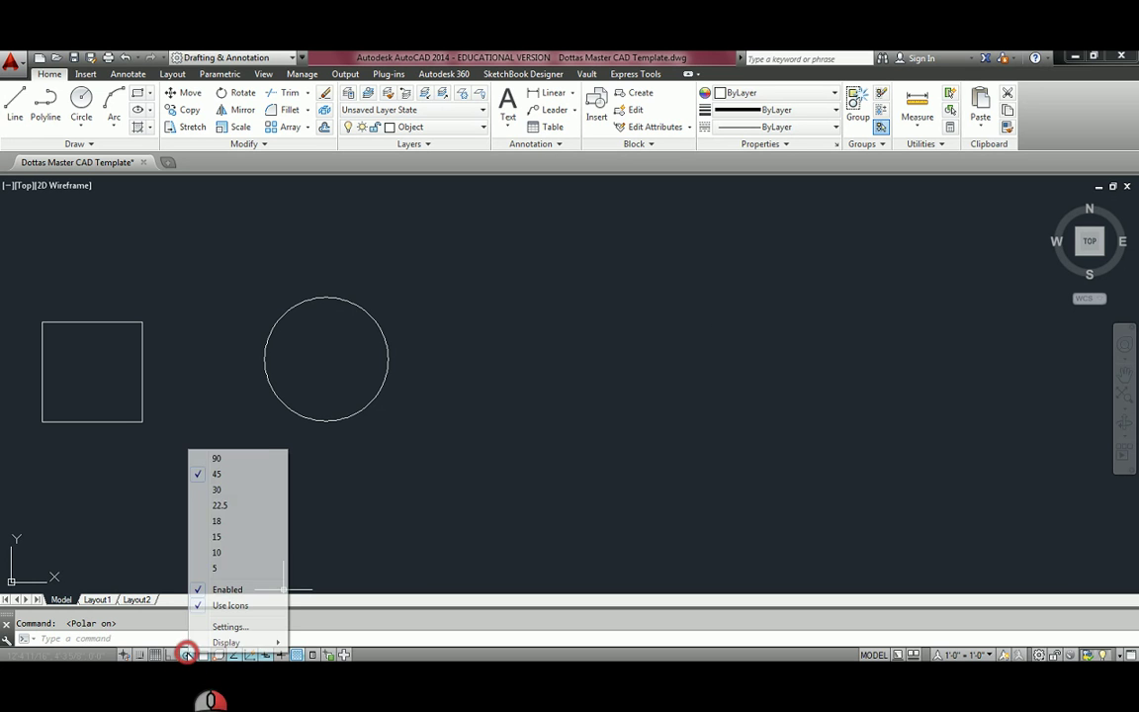
{"action": "left_click", "coordinate": [217, 489]}
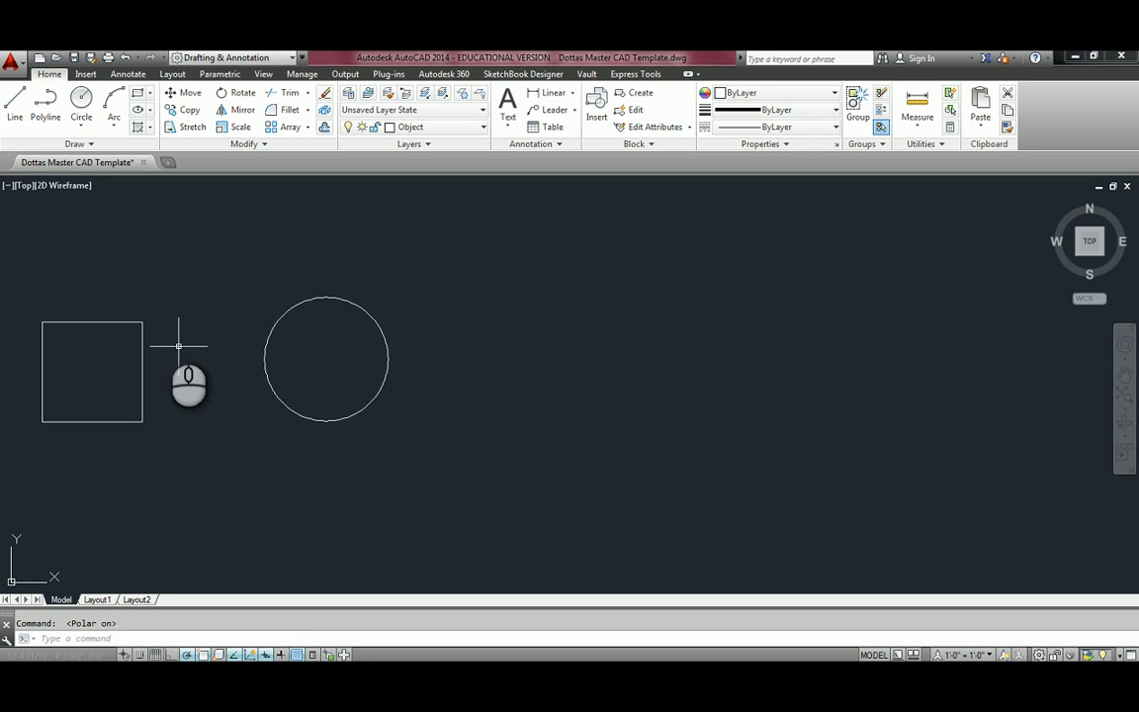
{"action": "left_click", "coordinate": [14, 104]}
{"action": "left_click", "coordinate": [536, 417]}
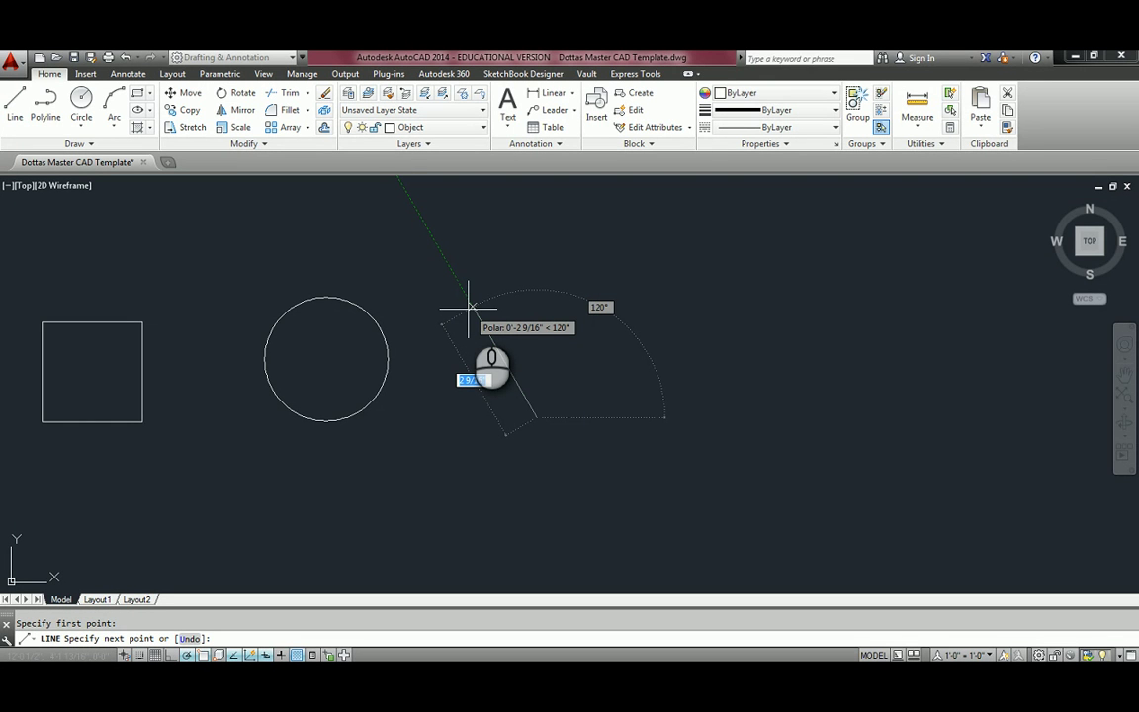
{"action": "key", "text": "Escape"}
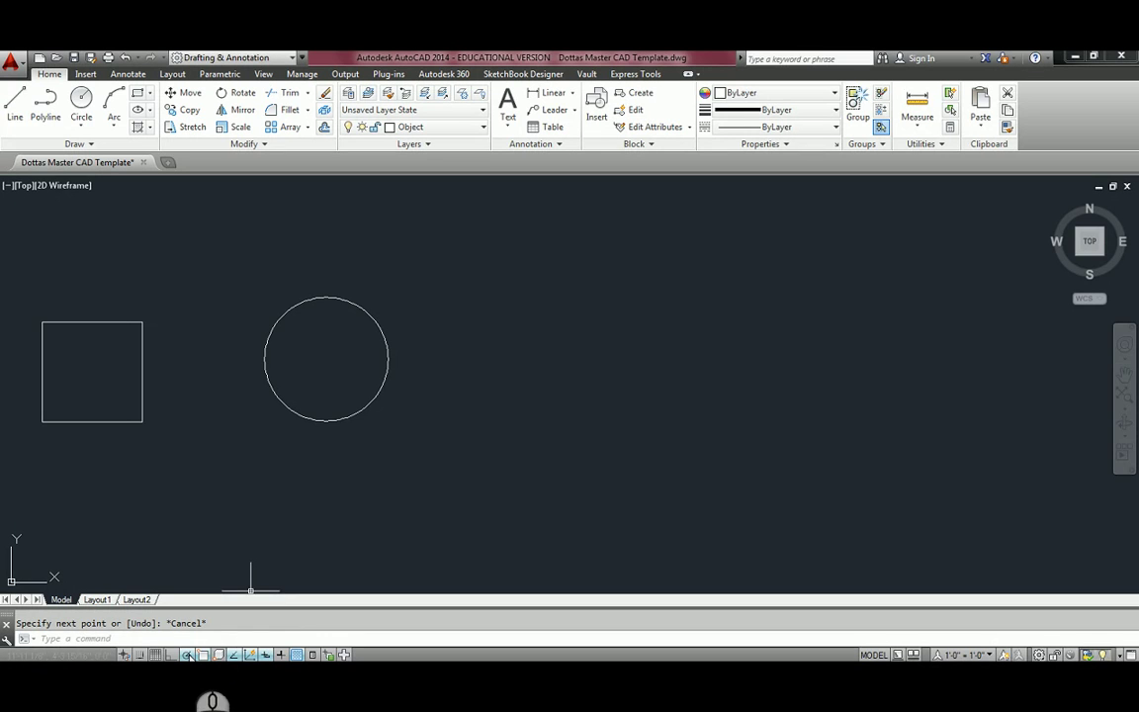
- Draw a second 2" square from connected lines to the right of the circle, aligning its last corners by polar and object snap tracking
{"action": "left_click", "coordinate": [14, 102]}
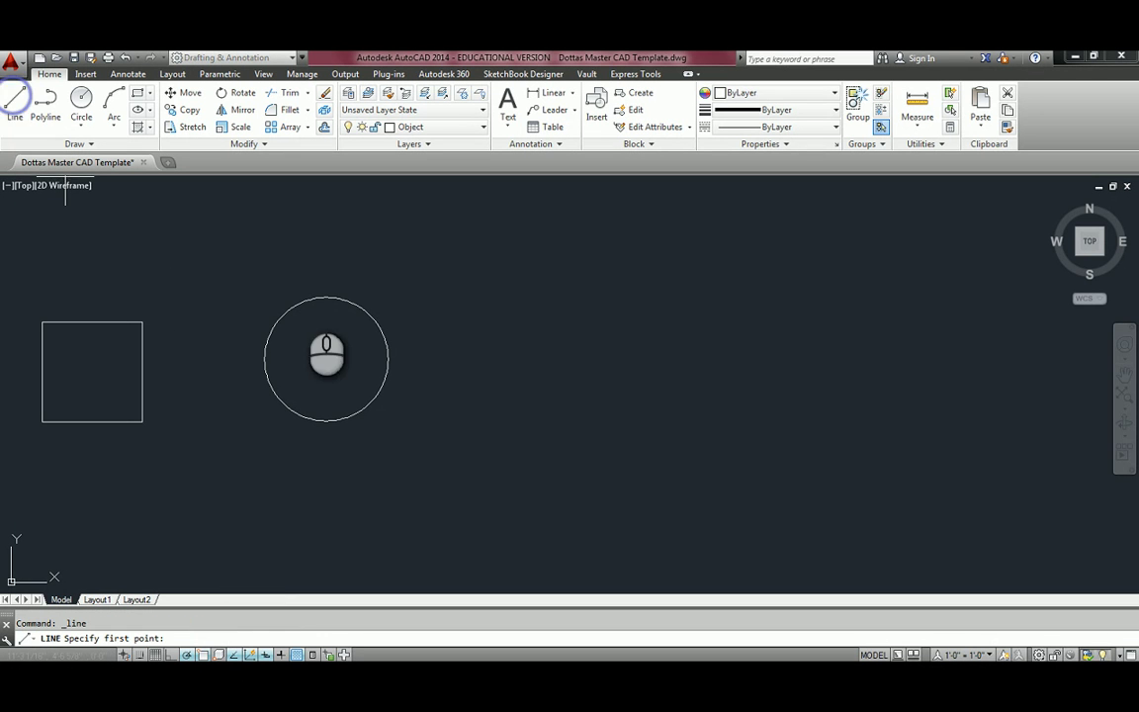
{"action": "left_click", "coordinate": [542, 363]}
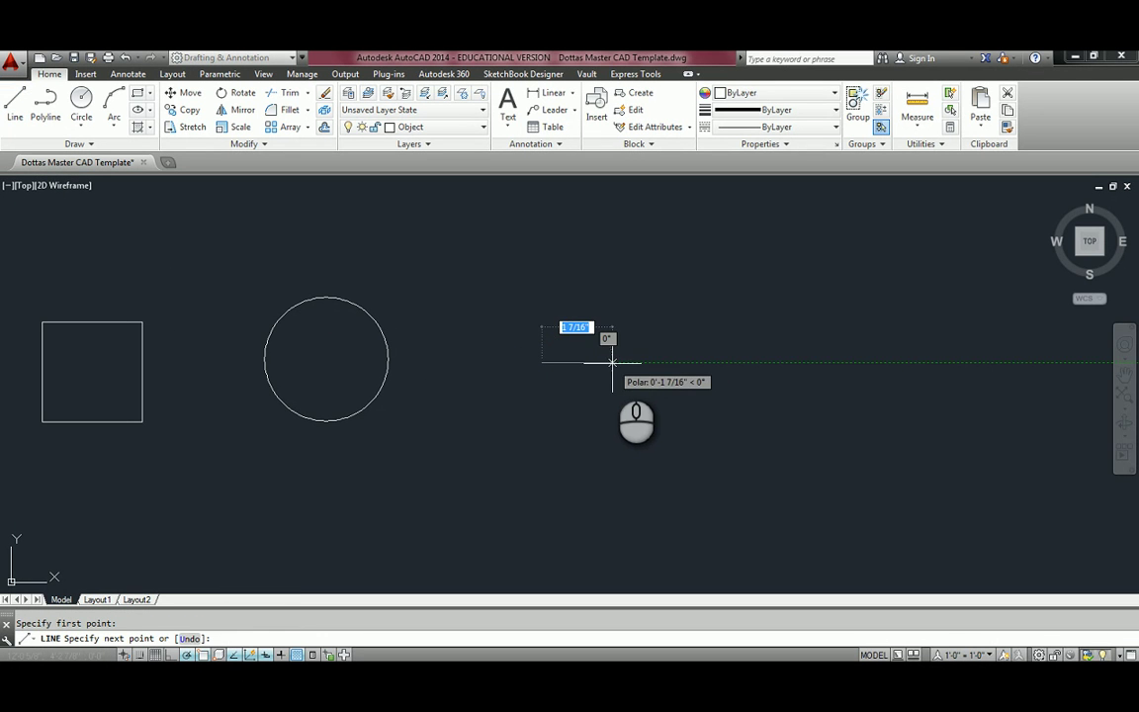
{"action": "middle_click_drag", "start_coordinate": [658, 362], "coordinate": [654, 420]}
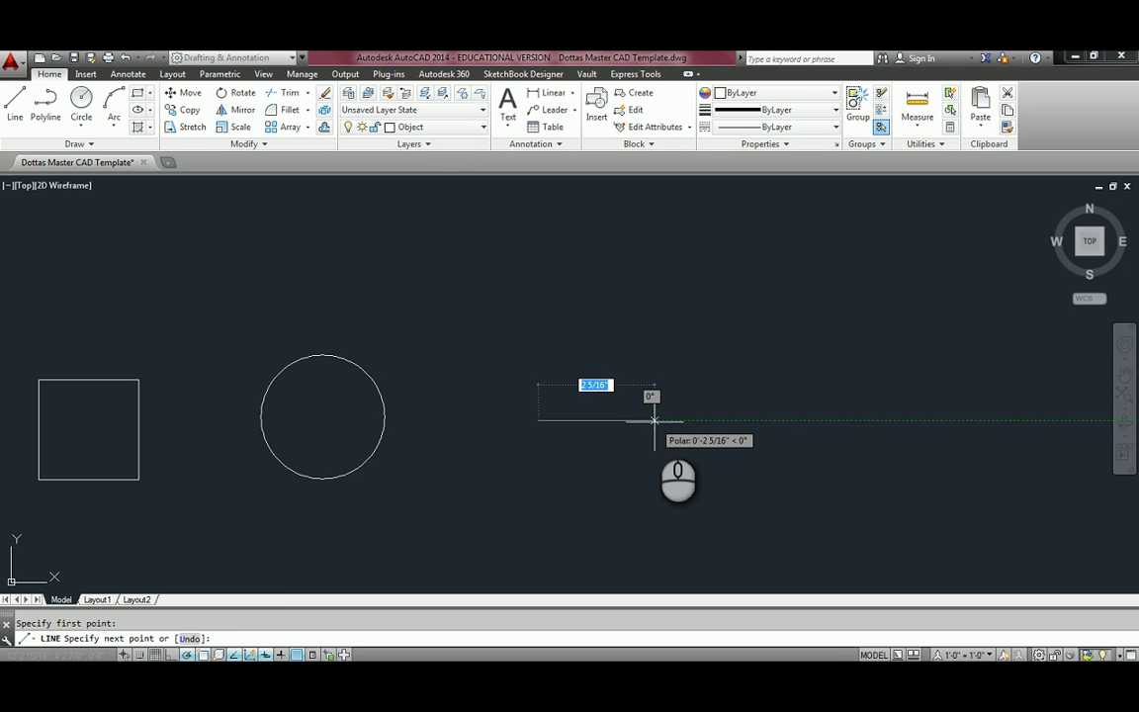
{"action": "type", "text": "2"}
{"action": "key", "text": "Return"}
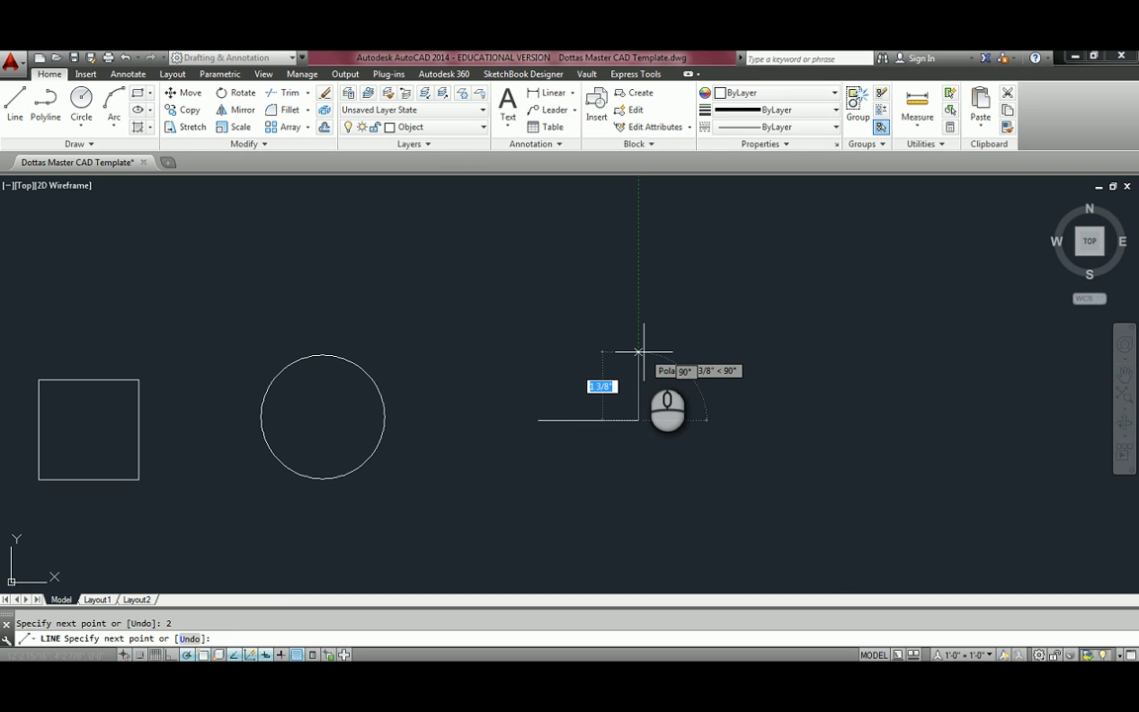
{"action": "left_click", "coordinate": [639, 322]}
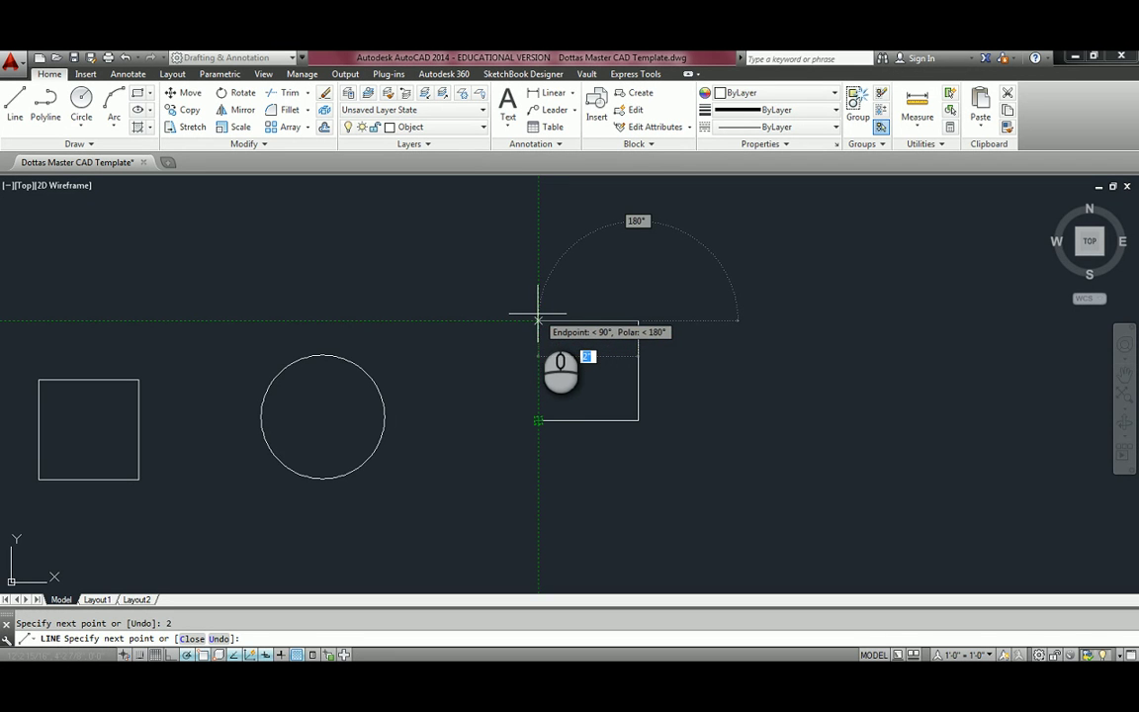
{"action": "left_click", "coordinate": [538, 316]}
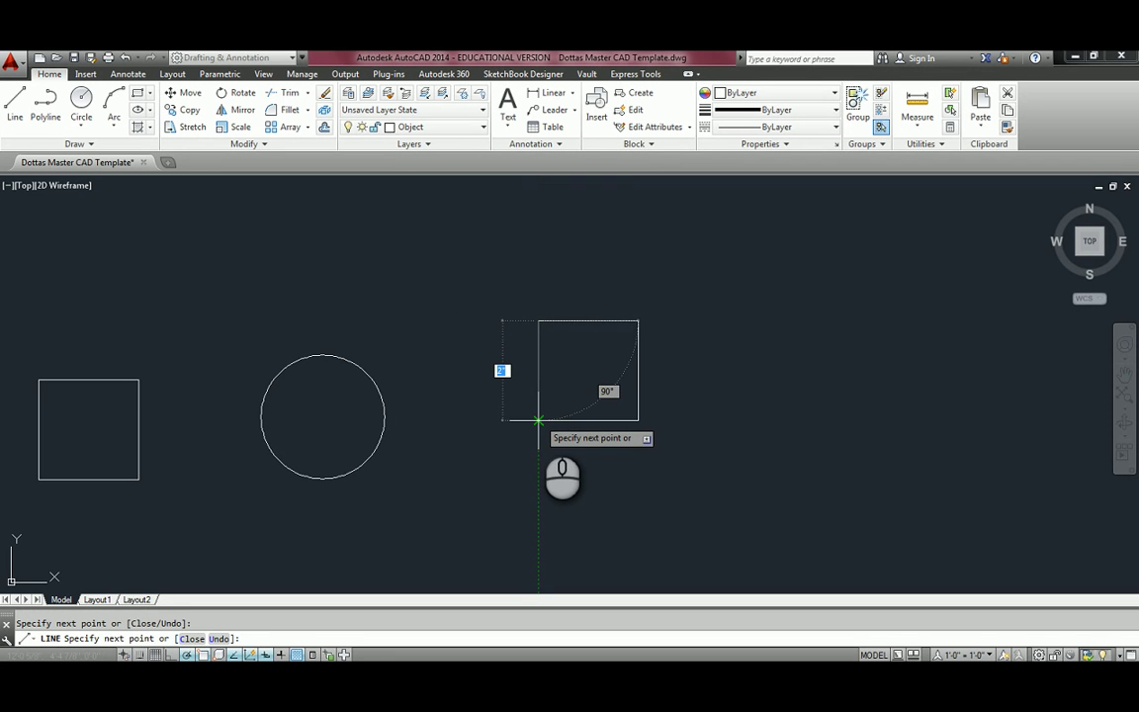
{"action": "left_click", "coordinate": [538, 420]}
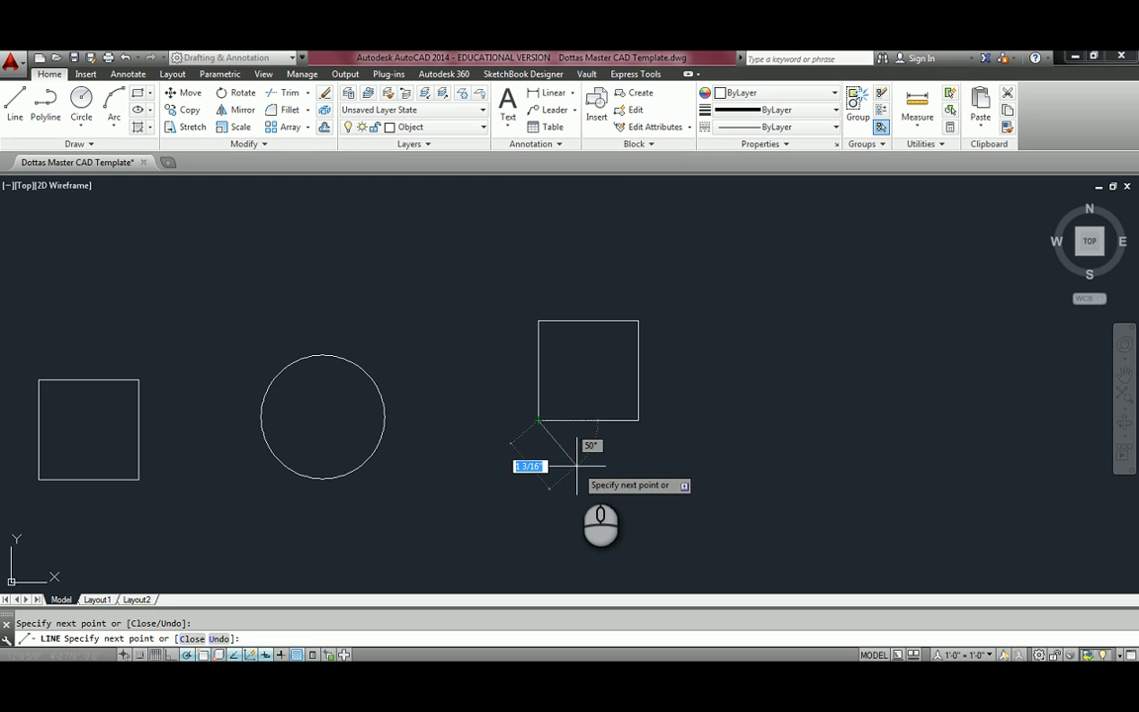
{"action": "key", "text": "Return"}
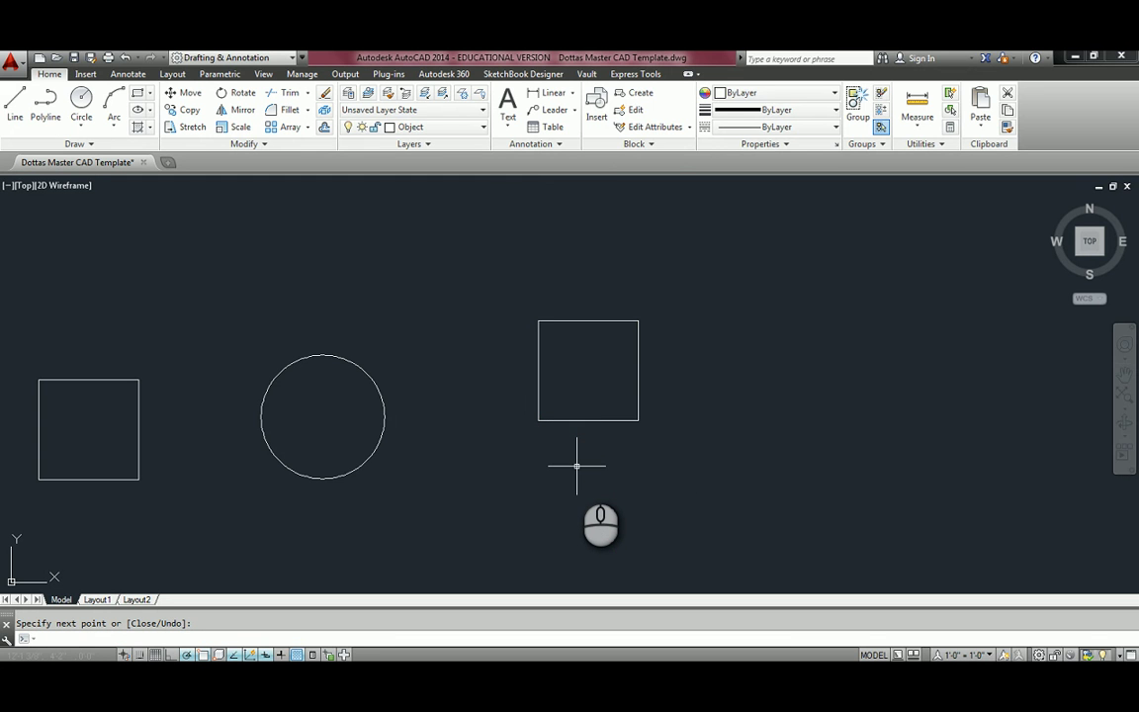
- With object snap tracking turned off, draw a 2" horizontal line and a 2" line up from its right end beside the second square
{"action": "left_click", "coordinate": [234, 654]}
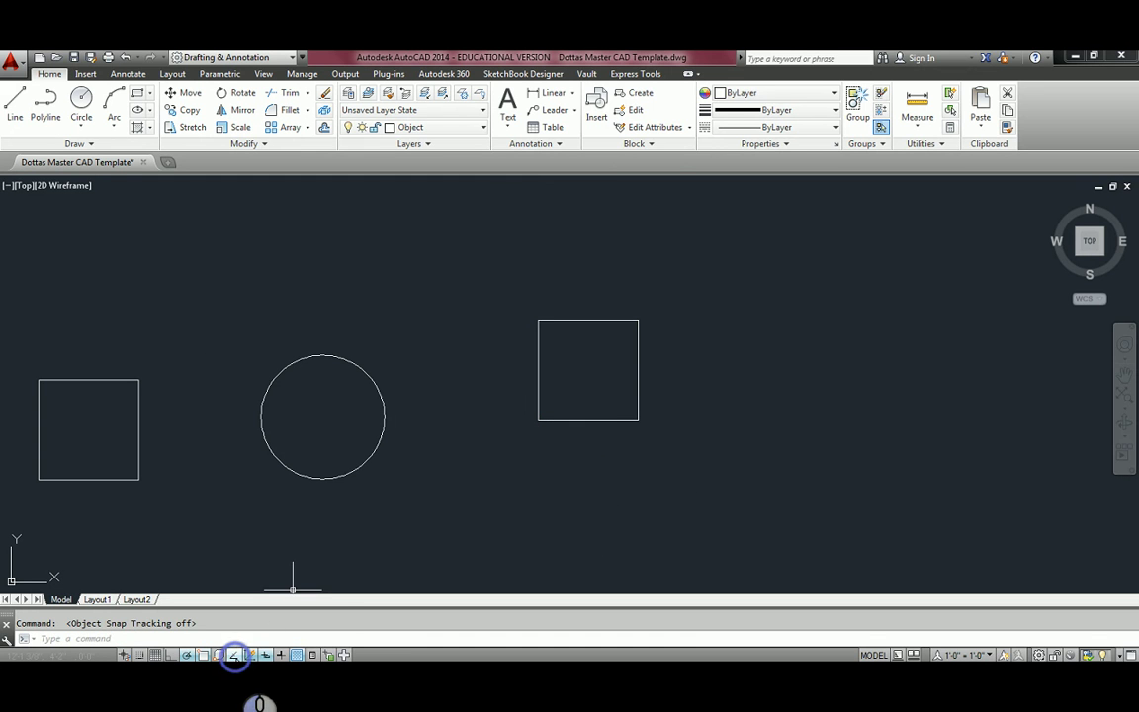
{"action": "left_click", "coordinate": [17, 103]}
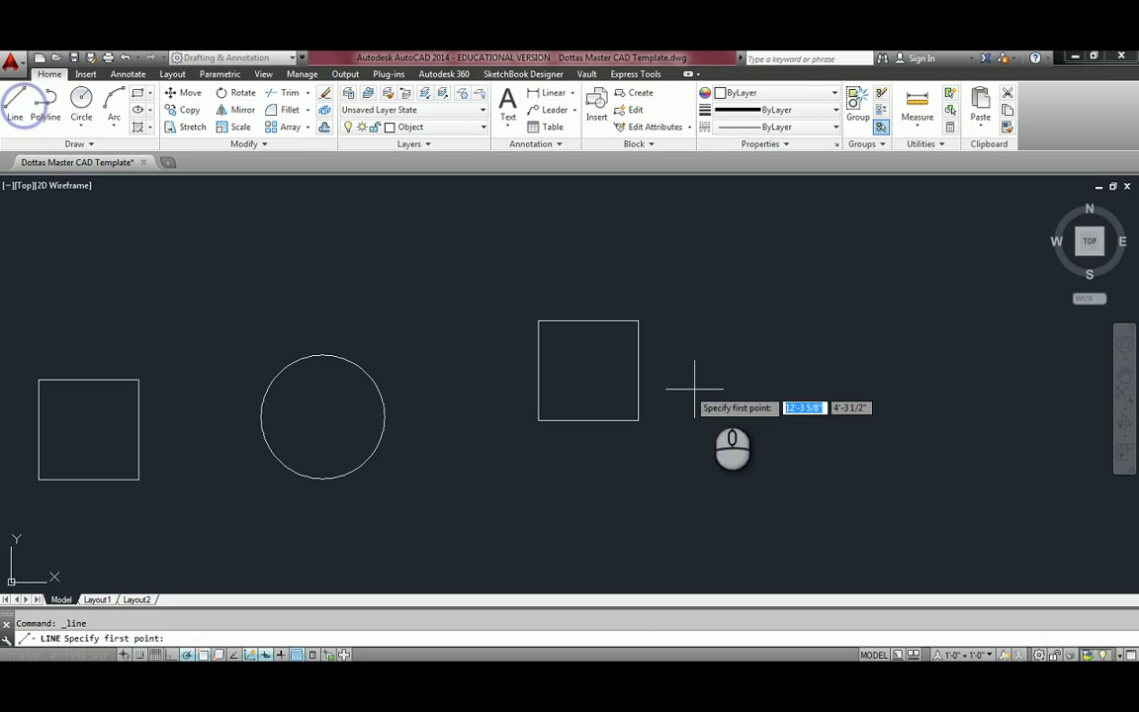
{"action": "left_click", "coordinate": [727, 428]}
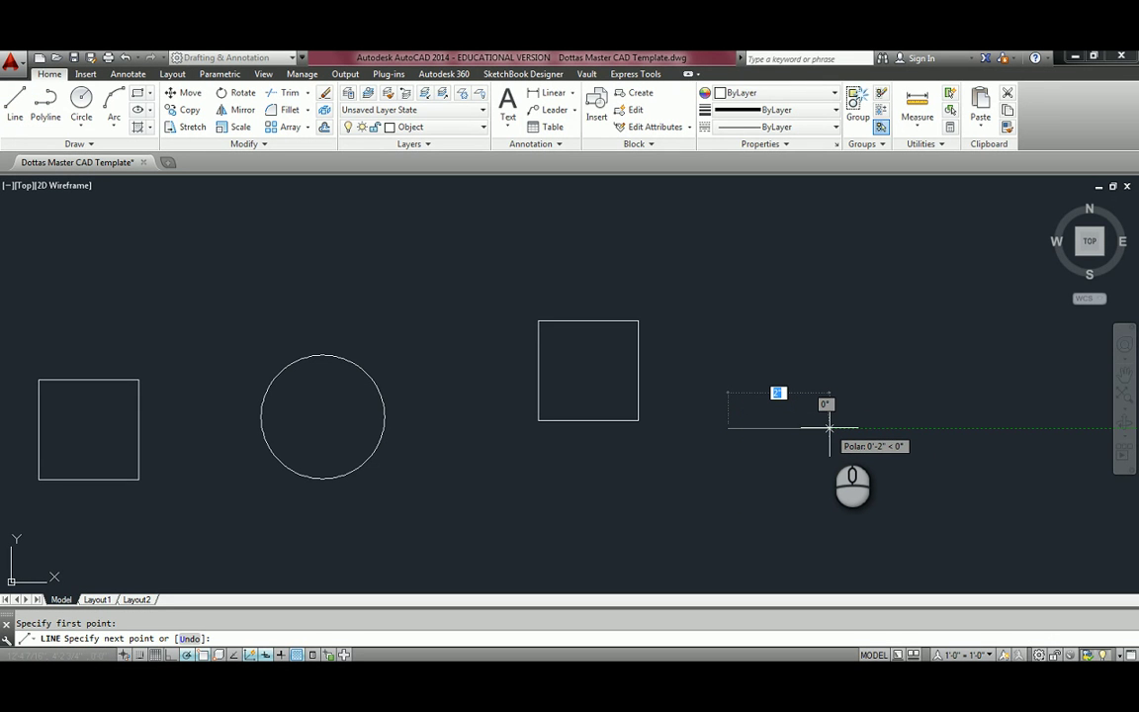
{"action": "type", "text": "2"}
{"action": "key", "text": "Return"}
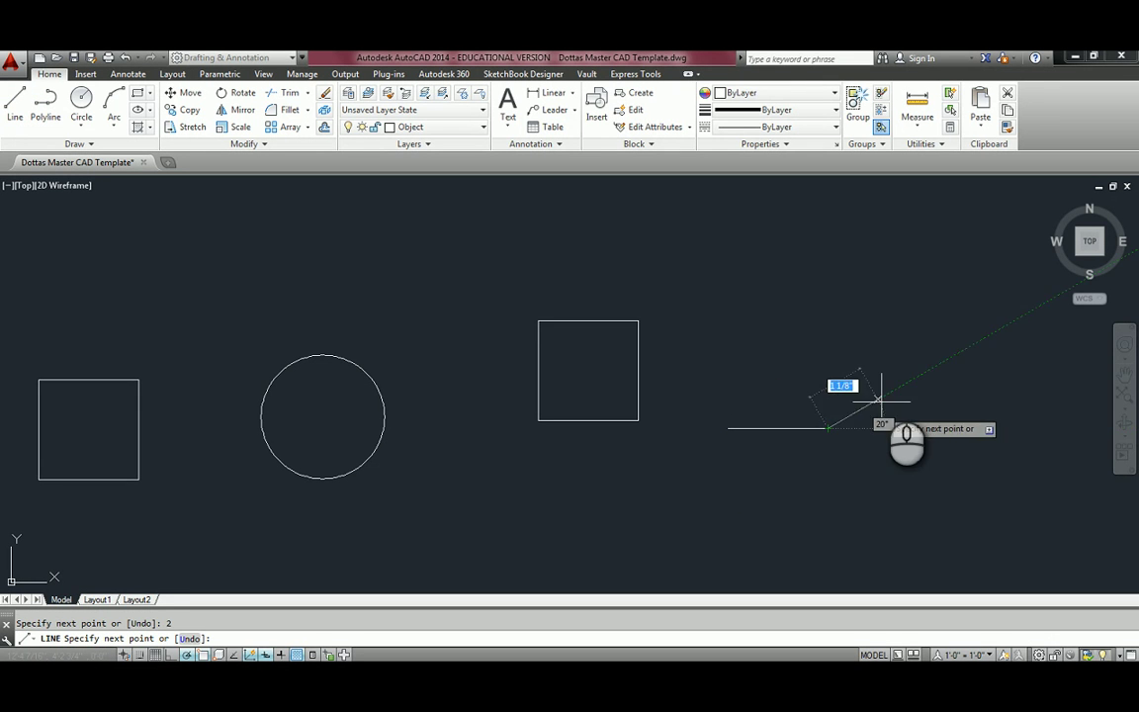
{"action": "type", "text": "2"}
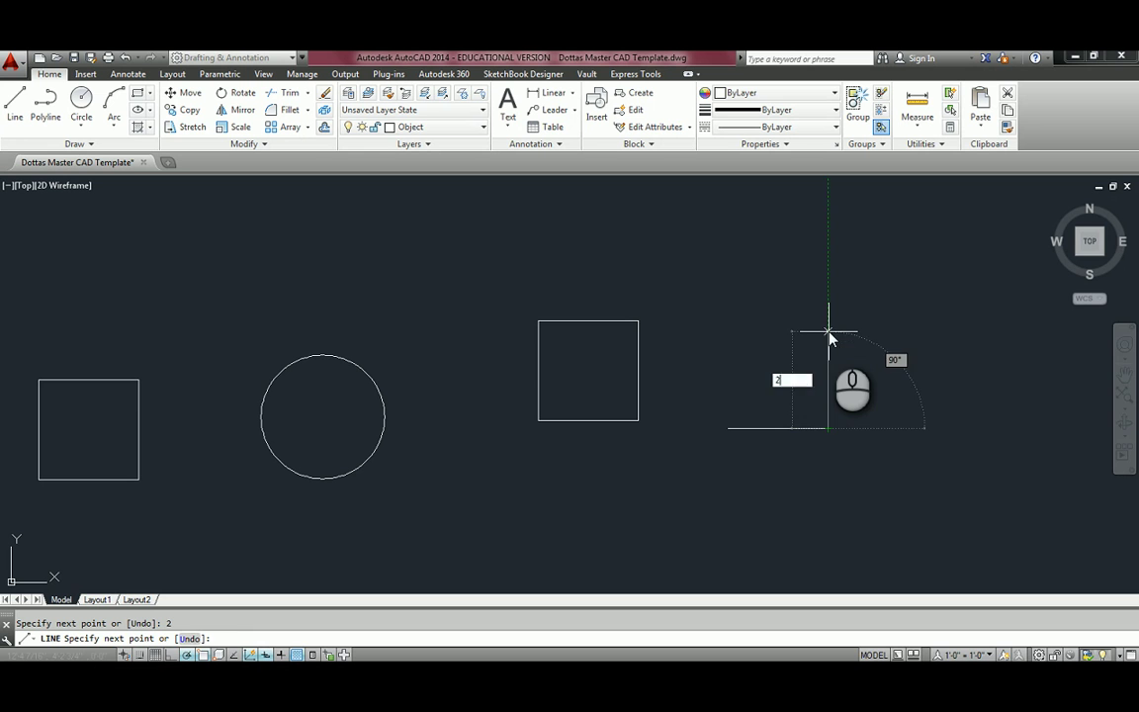
{"action": "key", "text": "Return"}
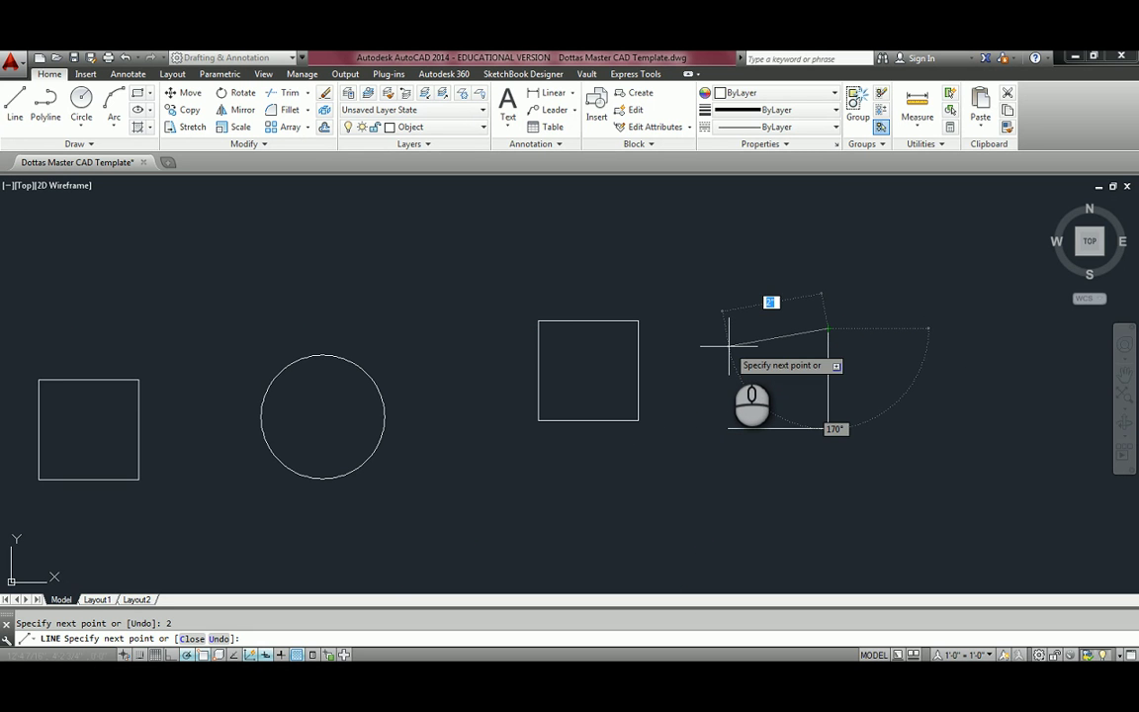
{"action": "key", "text": "Escape"}
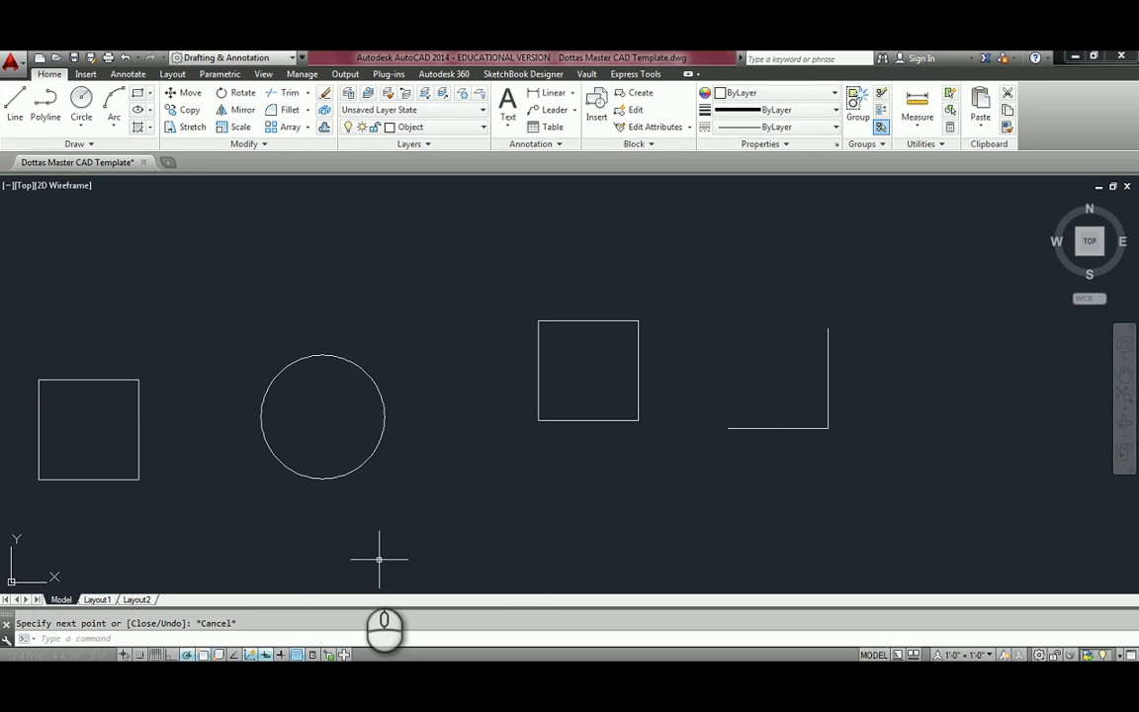
- Turn object snap tracking back on
{"action": "left_click", "coordinate": [232, 655]}
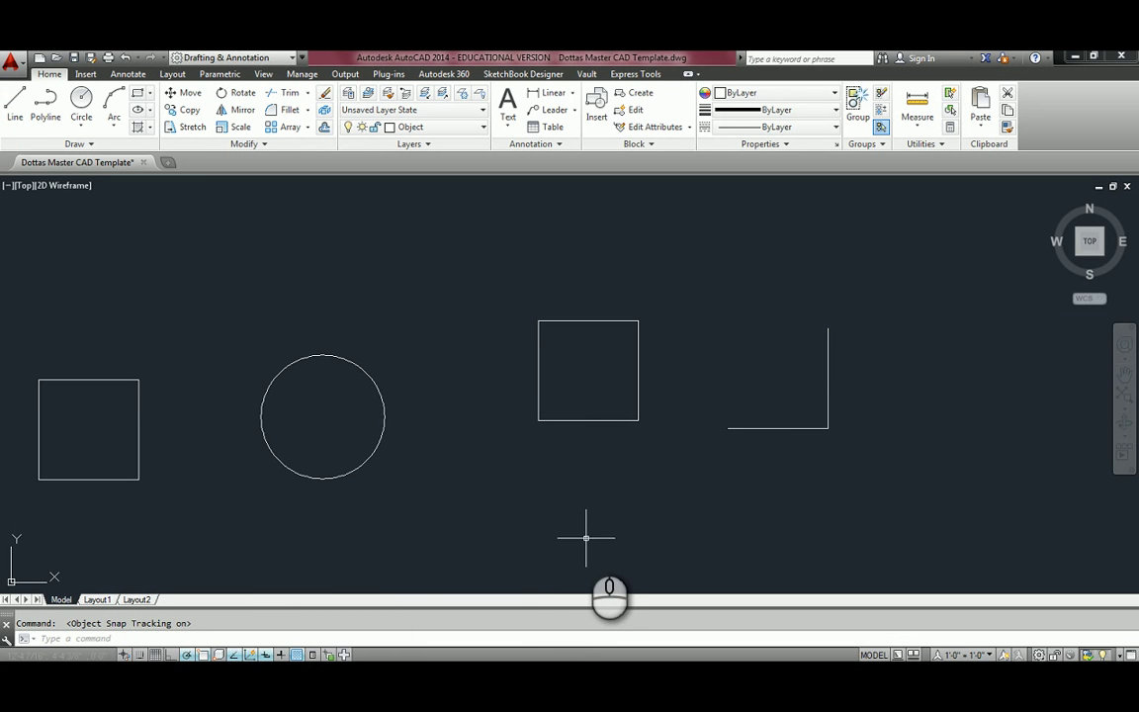
{"action": "scroll", "coordinate": [585, 538], "scroll_direction": "down", "scroll_amount": 2}
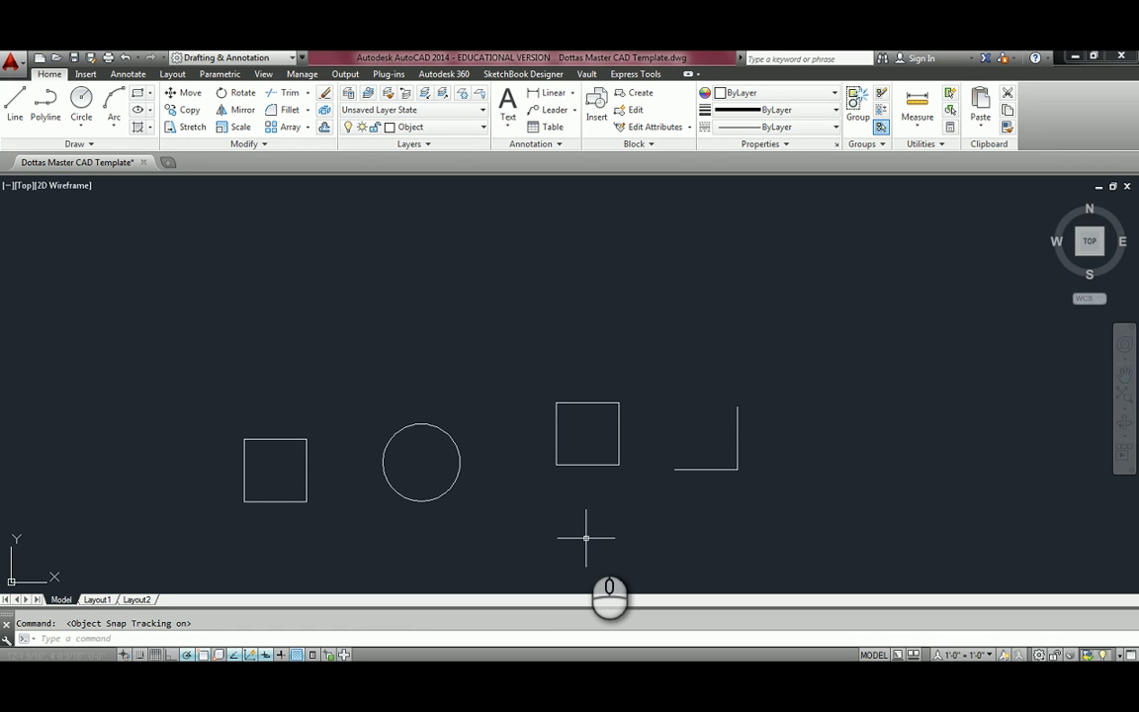
{"action": "middle_click_drag", "start_coordinate": [585, 538], "coordinate": [610, 484]}
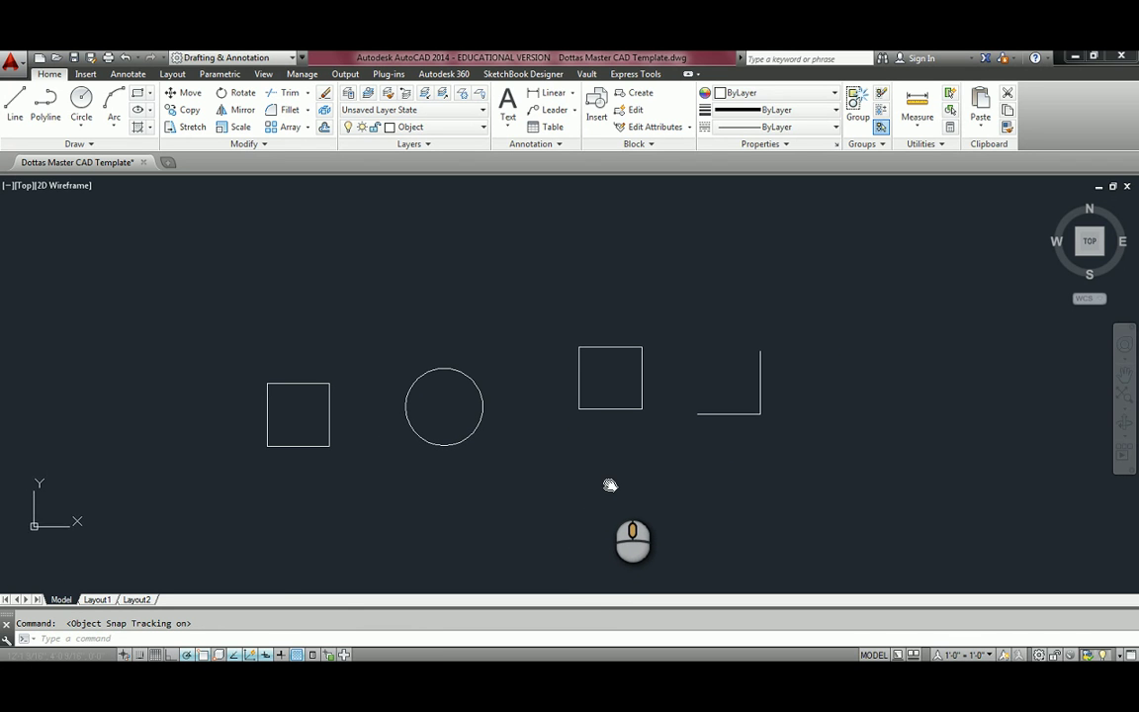